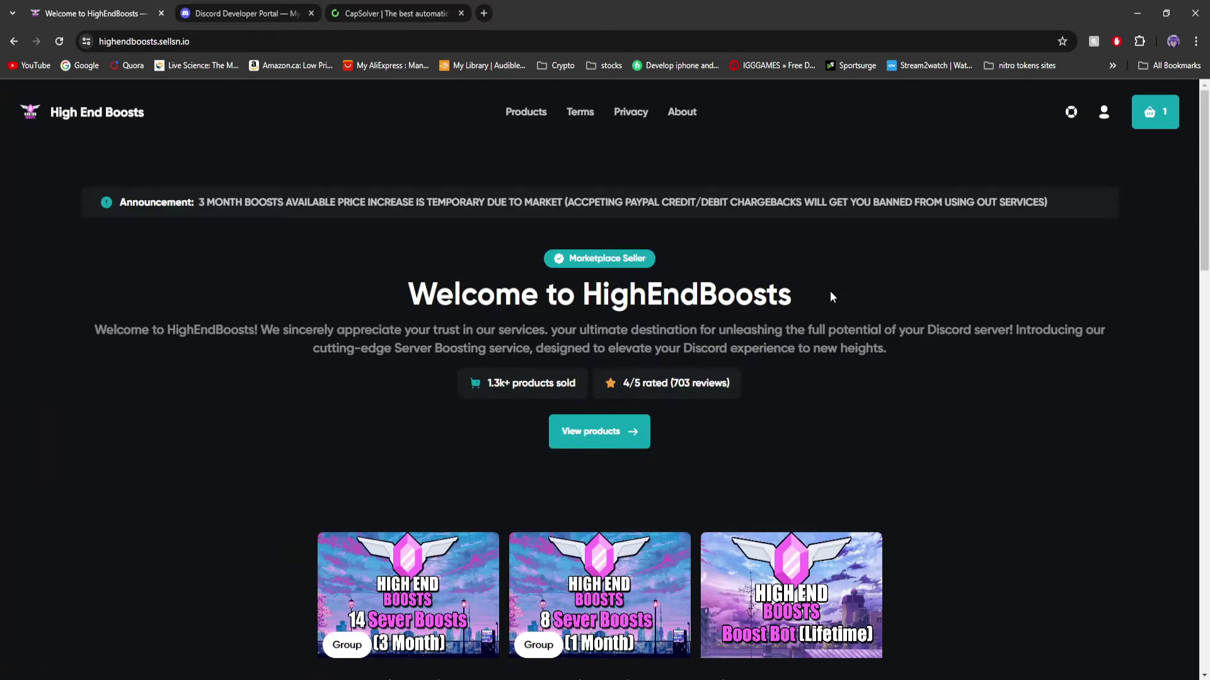
# - Open the $79.00 Boost Bot (LifeTime) product from the store homepage and highlight '(LifeTime)' in its title
pyautogui.scroll(-2, 320, 314)
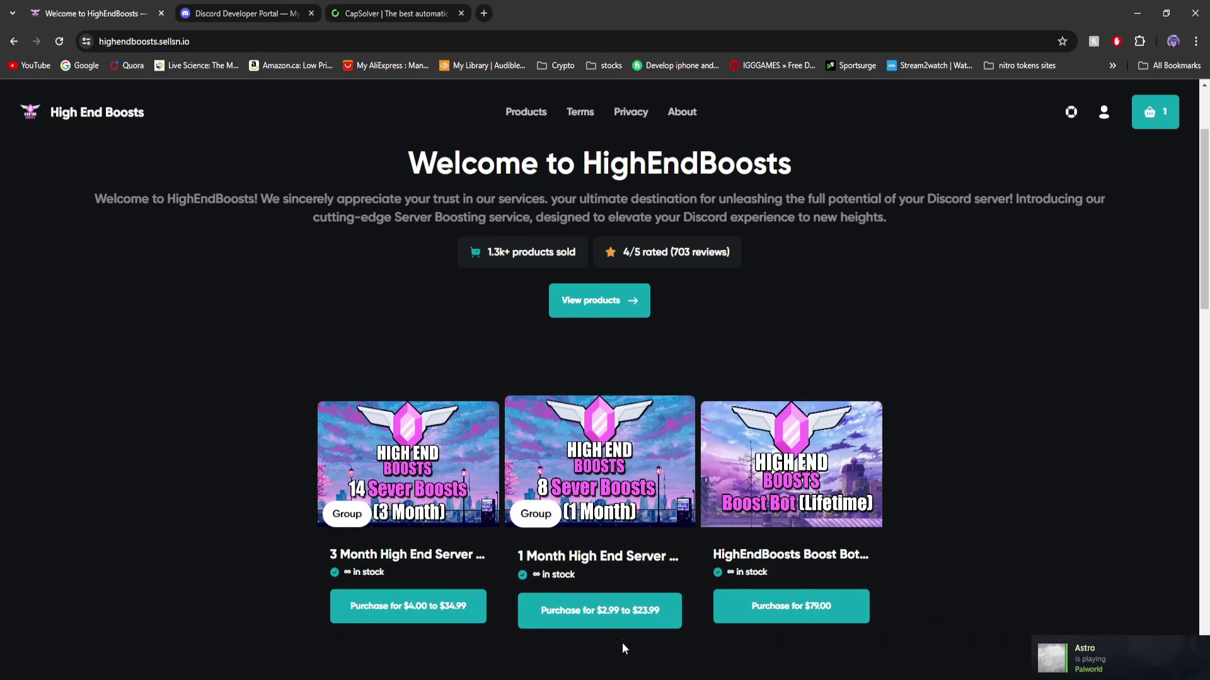
pyautogui.click(795, 620)
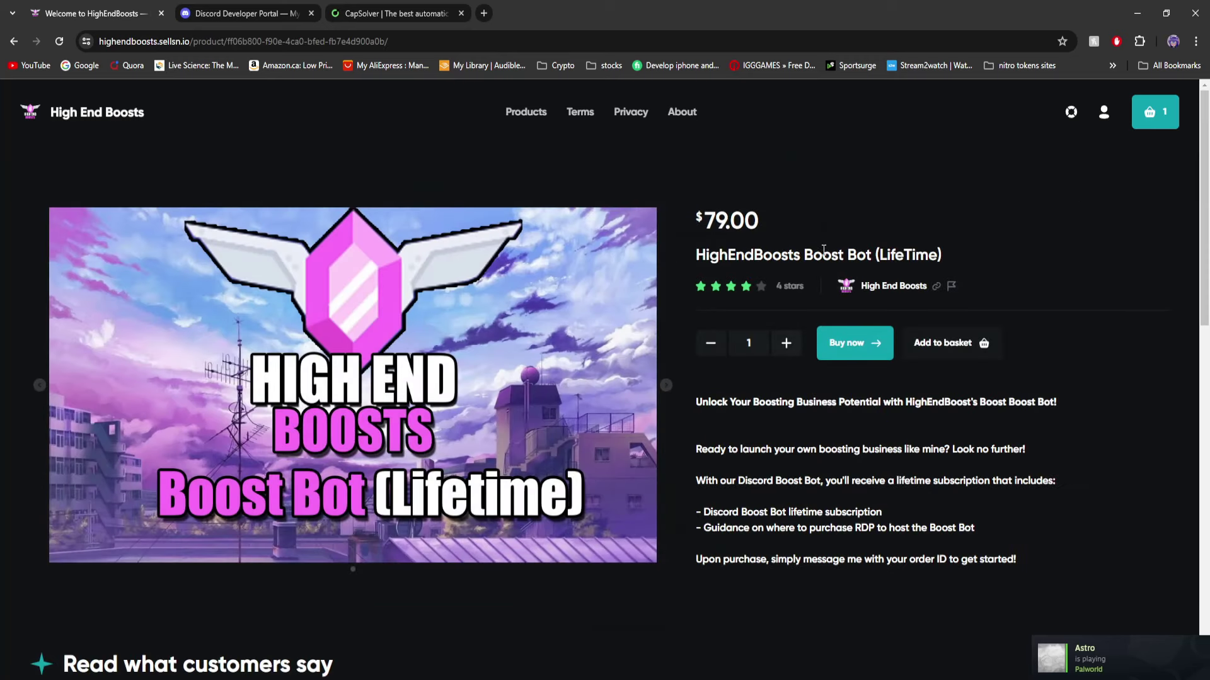
pyautogui.moveTo(875, 256); pyautogui.dragTo(949, 253)
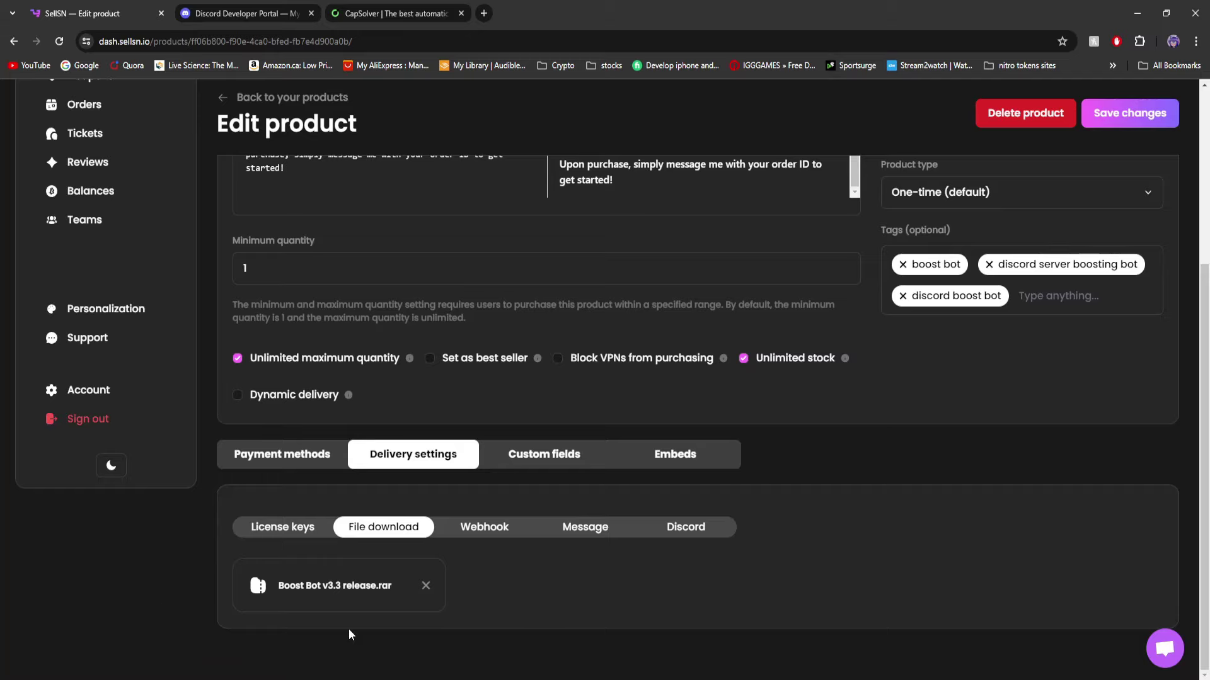
# - Show the Delivery settings Message telling buyers to open a ticket for their licence key
pyautogui.click(585, 529)
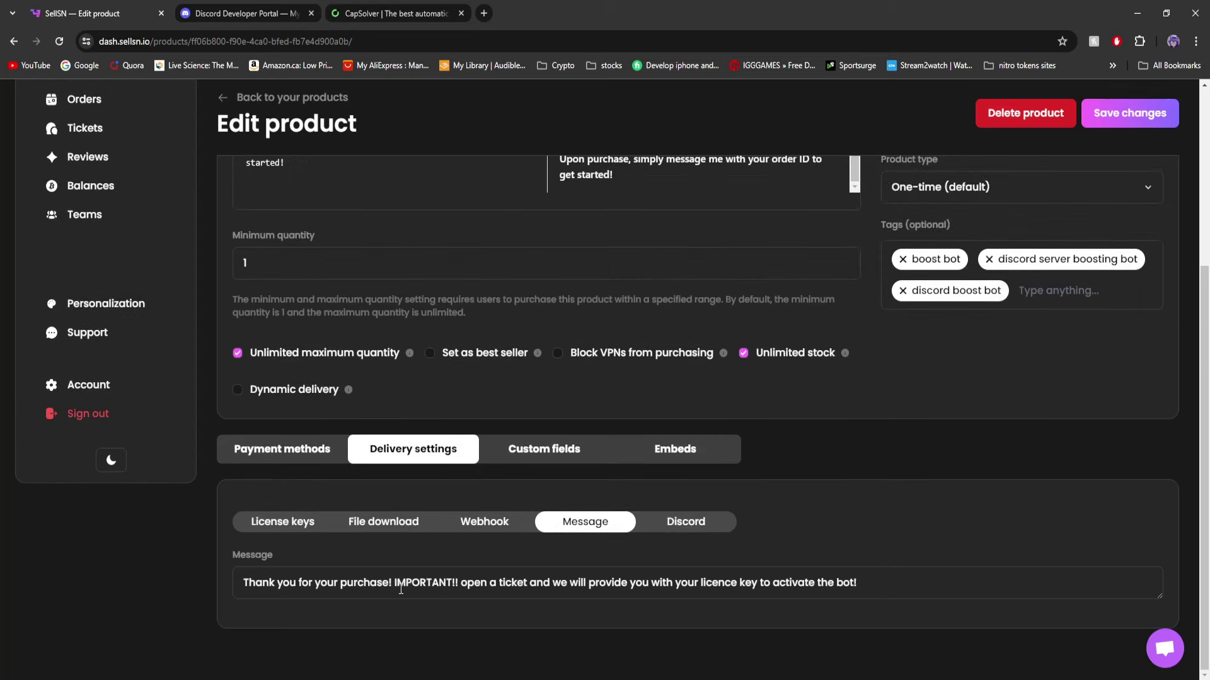
pyautogui.click(512, 582)
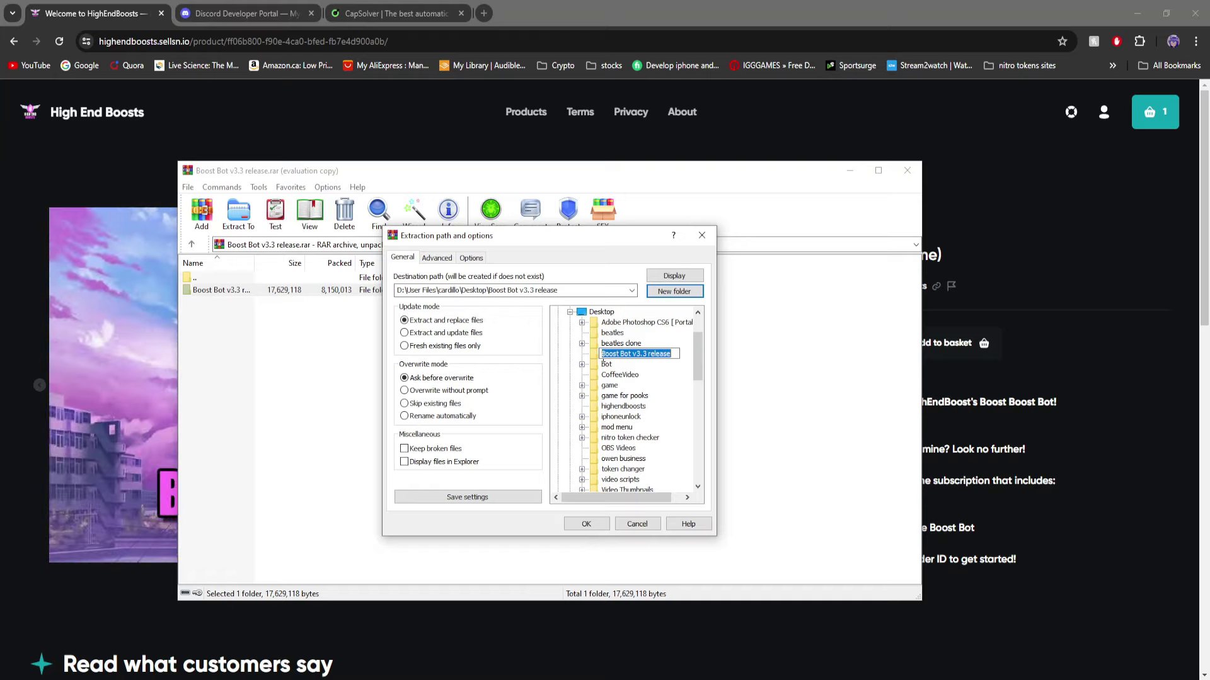
# - Extract Boost Bot v3.3 release.rar and open the inner Boost Bot v3.3 release folder
pyautogui.click(602, 522)
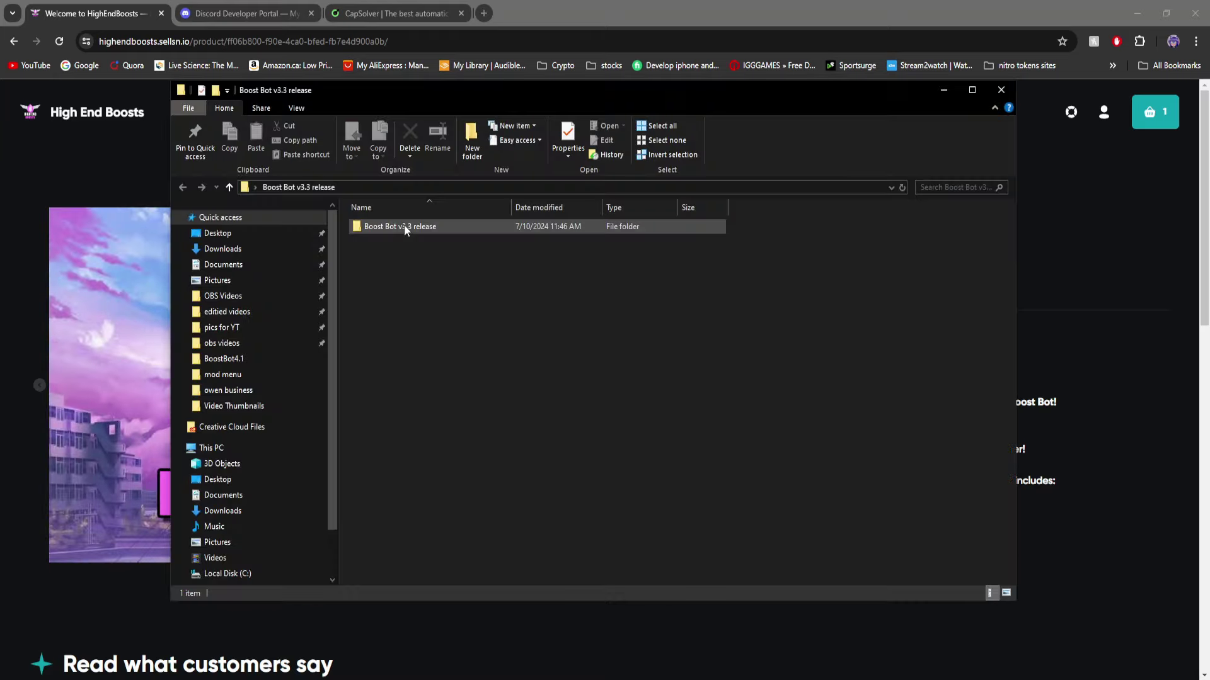
pyautogui.doubleClick(404, 228)
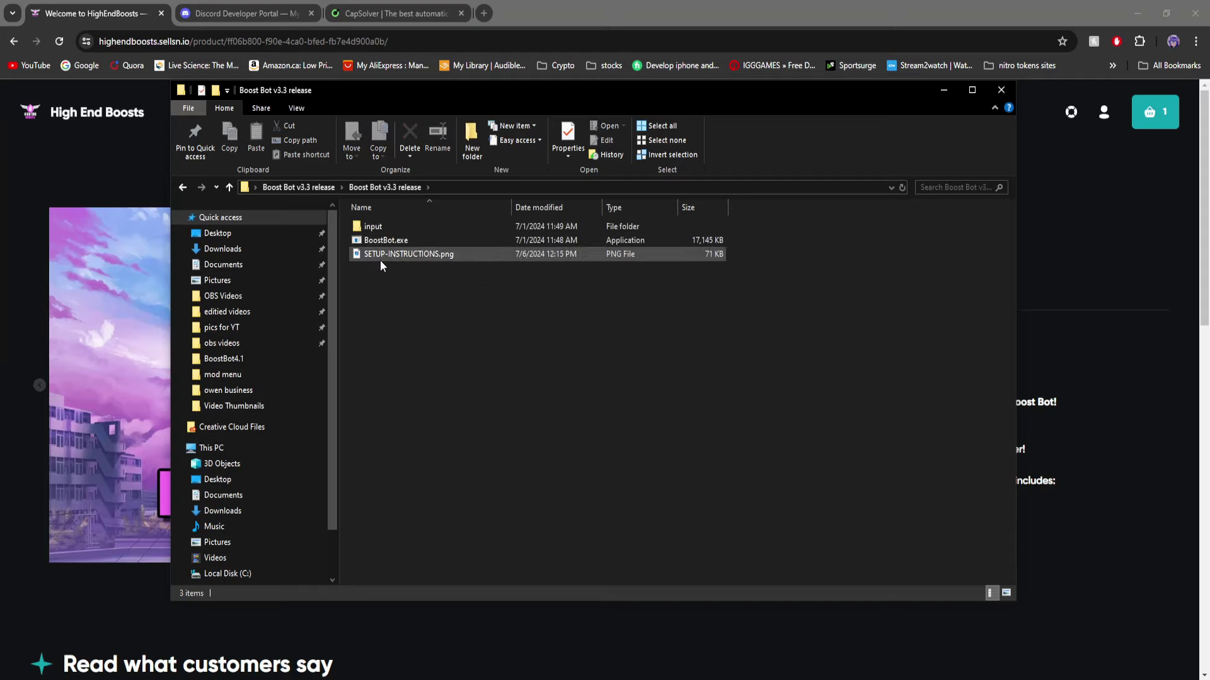
# - View SETUP-INSTRUCTIONS.png, then close it
pyautogui.click(406, 258)
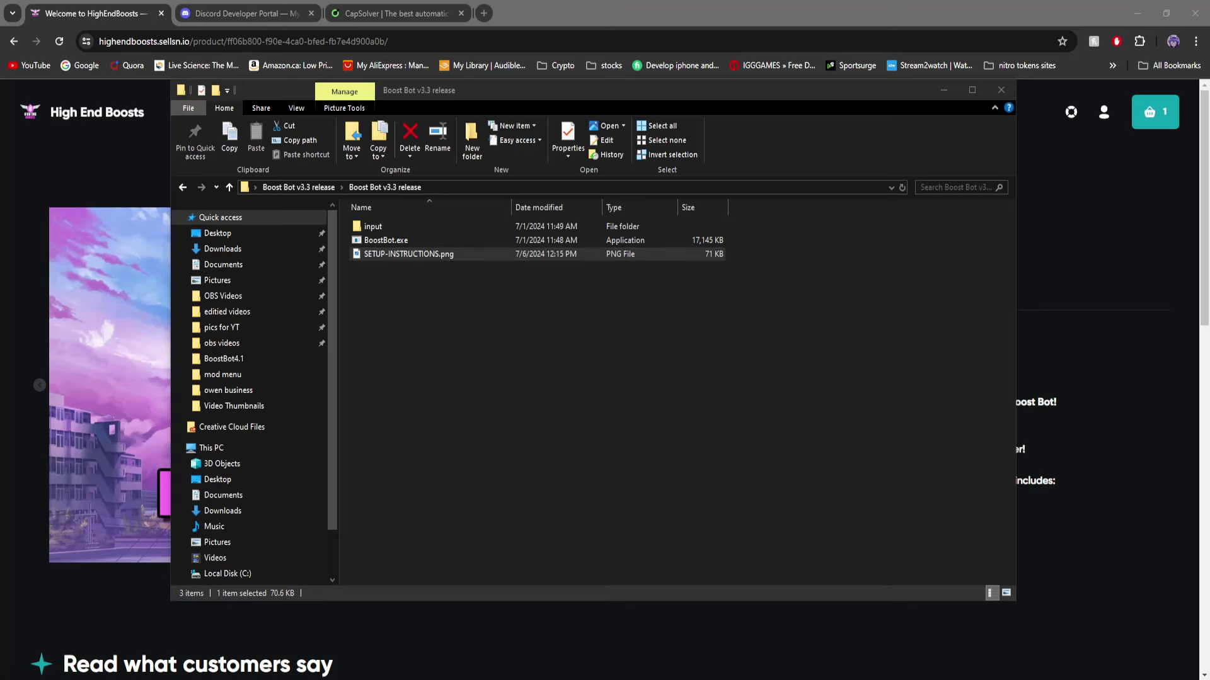
pyautogui.press('Return')
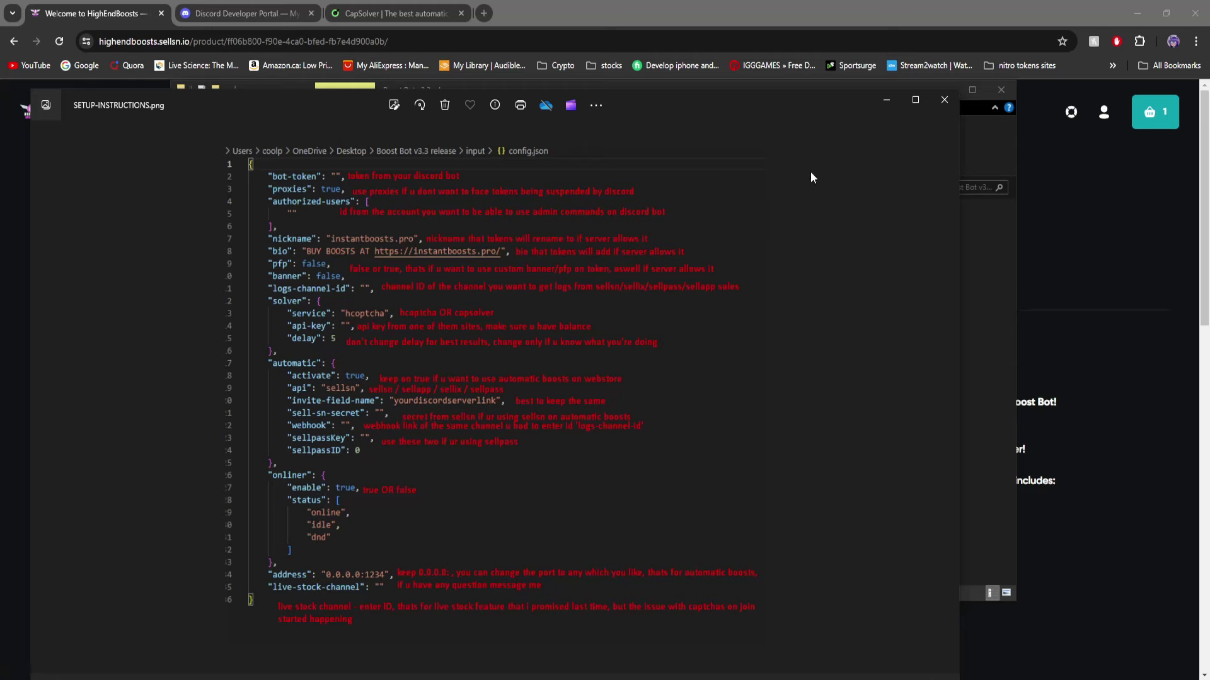
pyautogui.click(945, 101)
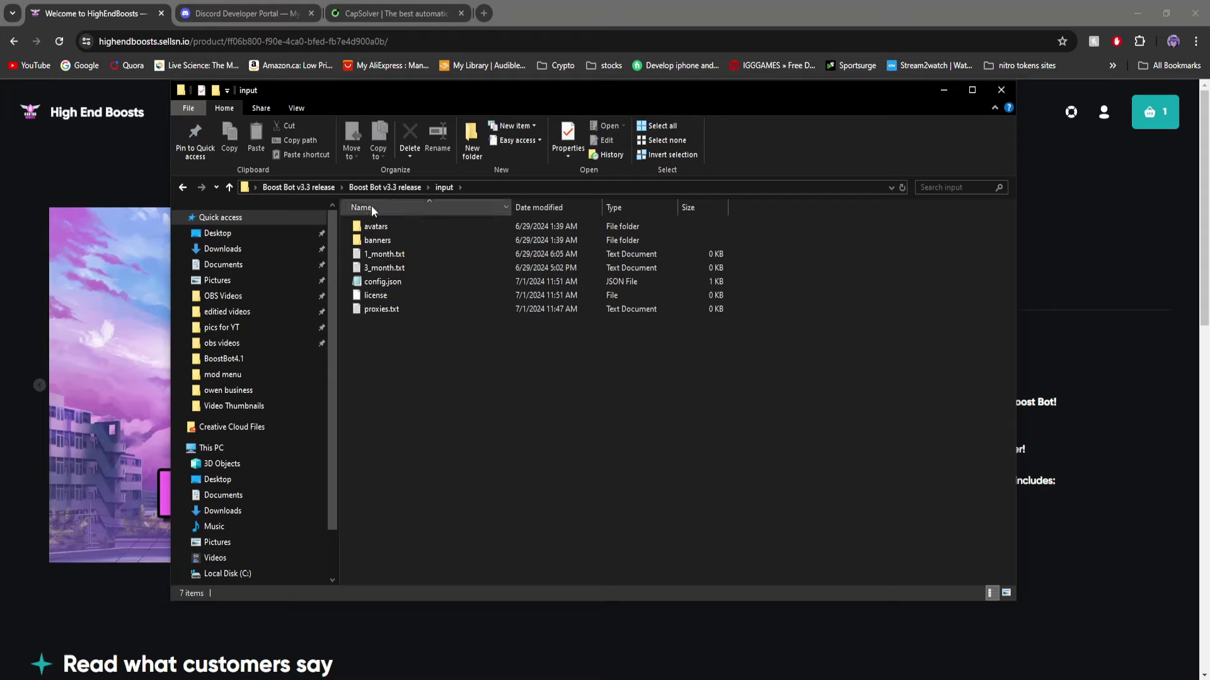
# - Open input\config.json in Notepad, mark the bot-token line, and minimize Notepad
pyautogui.doubleClick(402, 283)
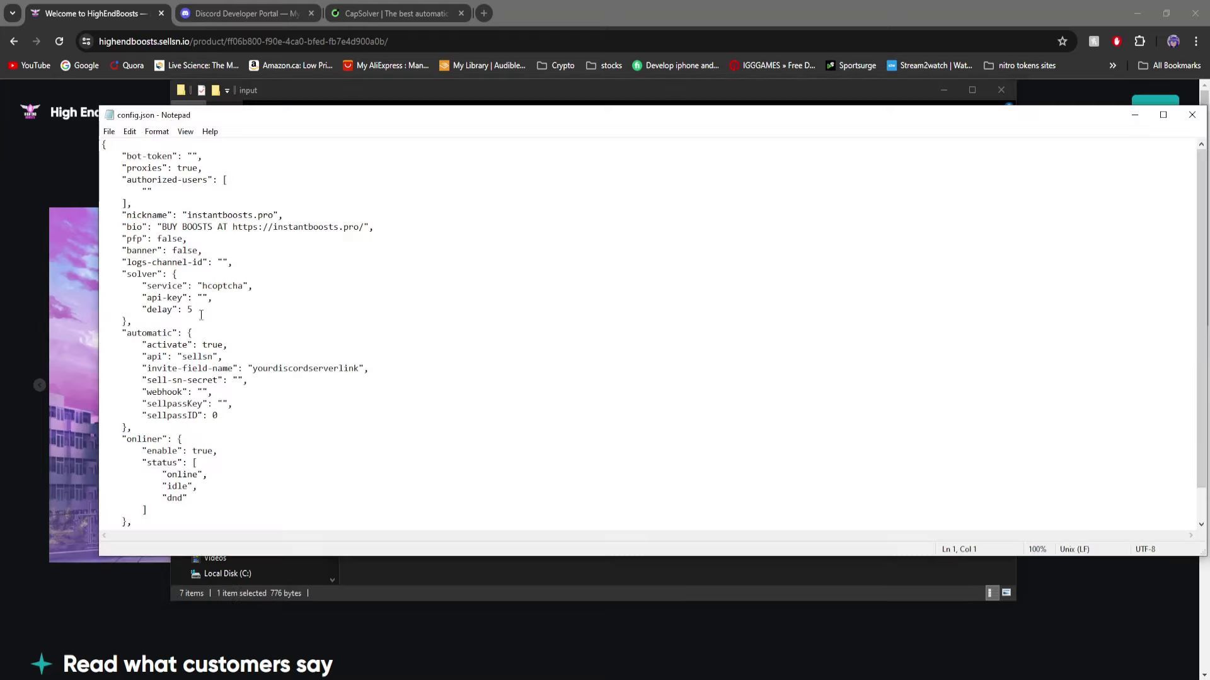
pyautogui.scroll(-2, 231, 229)
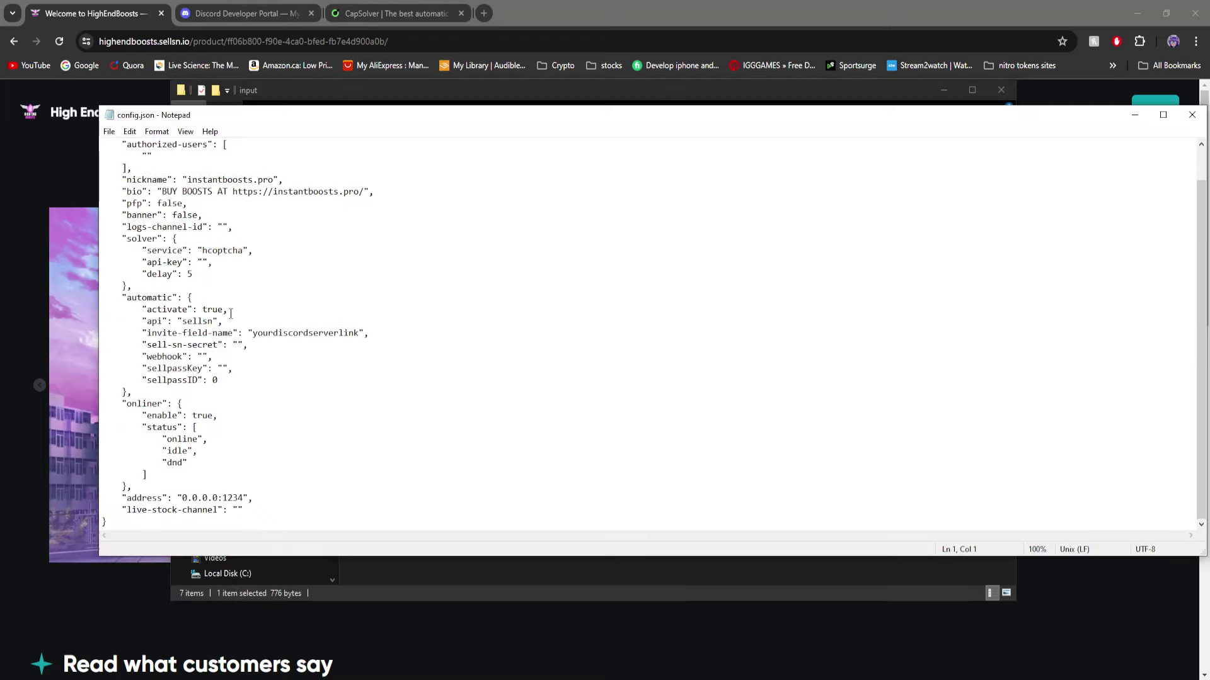
pyautogui.scroll(2, 231, 143)
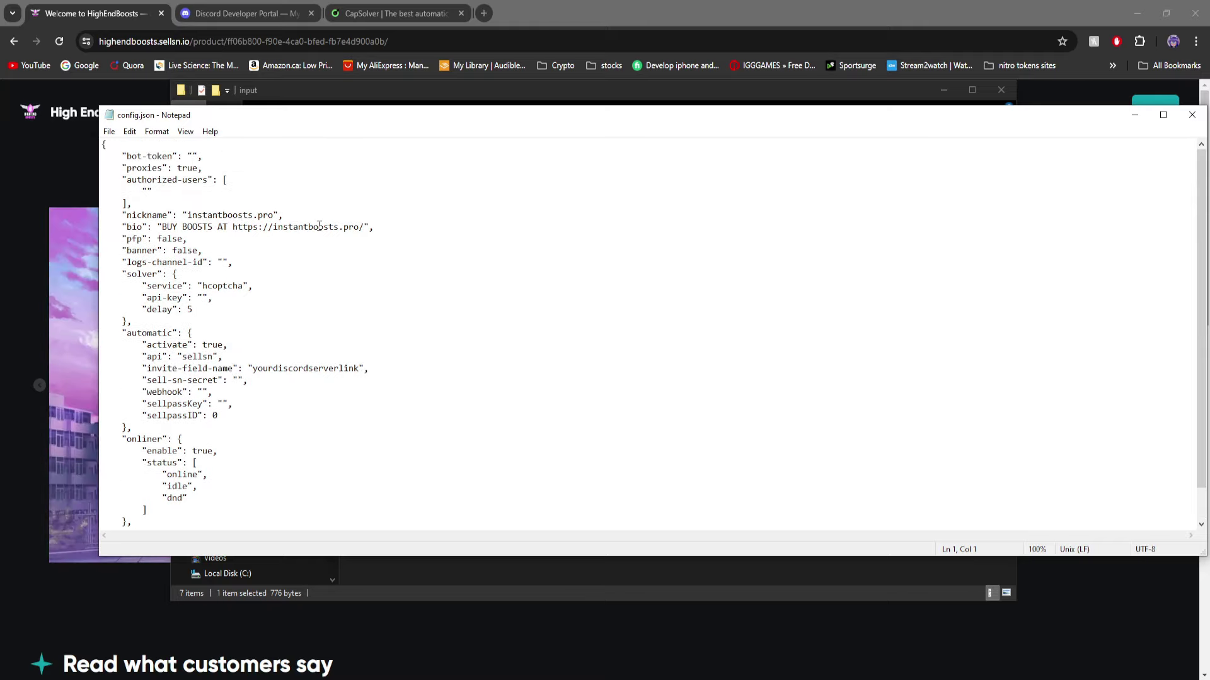
pyautogui.moveTo(122, 155); pyautogui.dragTo(214, 153)
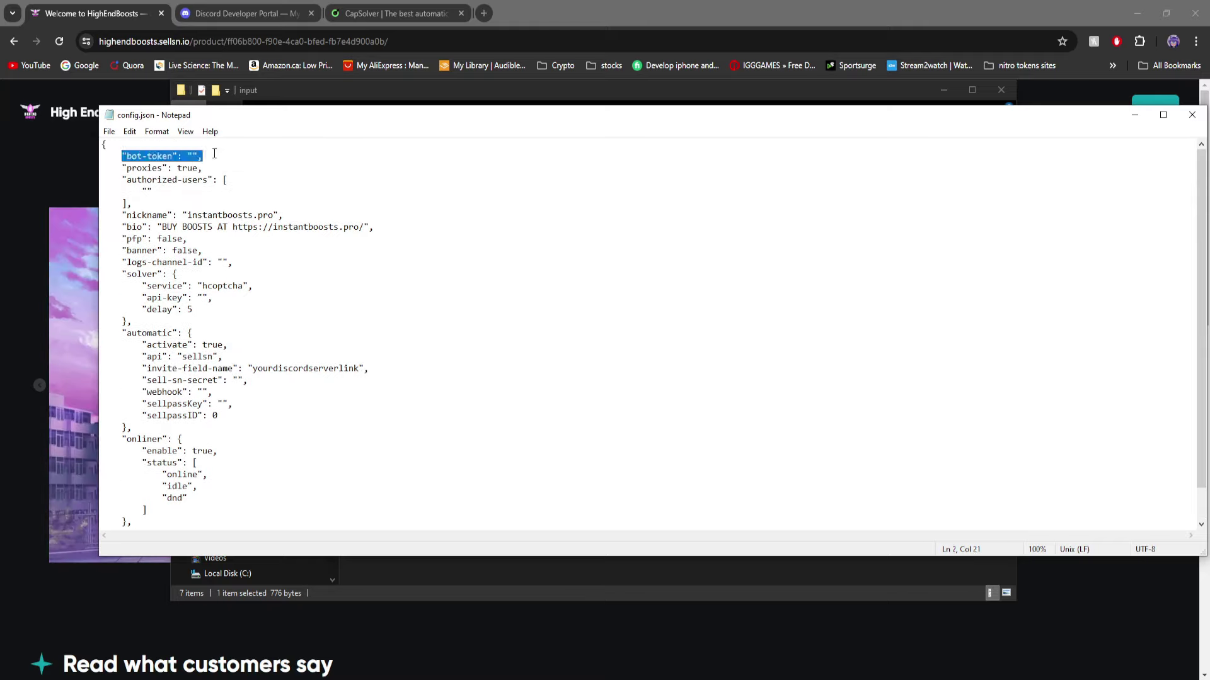
pyautogui.click(1142, 120)
# - Create a new Developer Portal application named boostingbottestvideo, accepting the terms
pyautogui.click(277, 13)
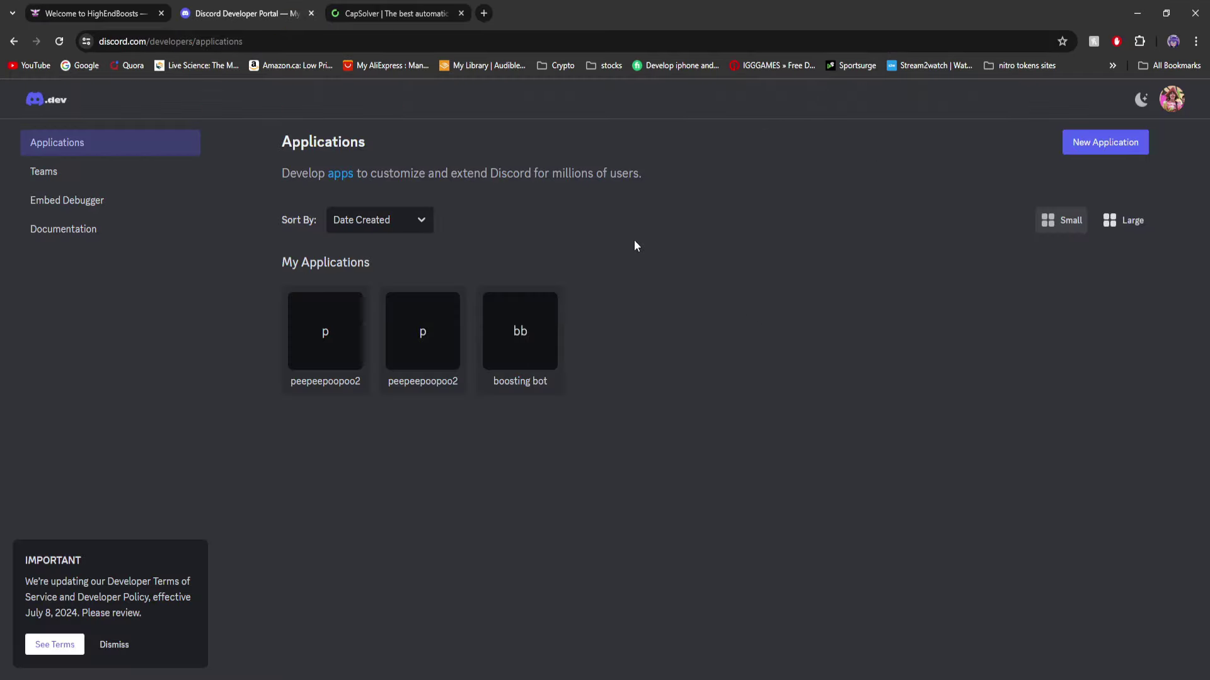
pyautogui.click(1085, 148)
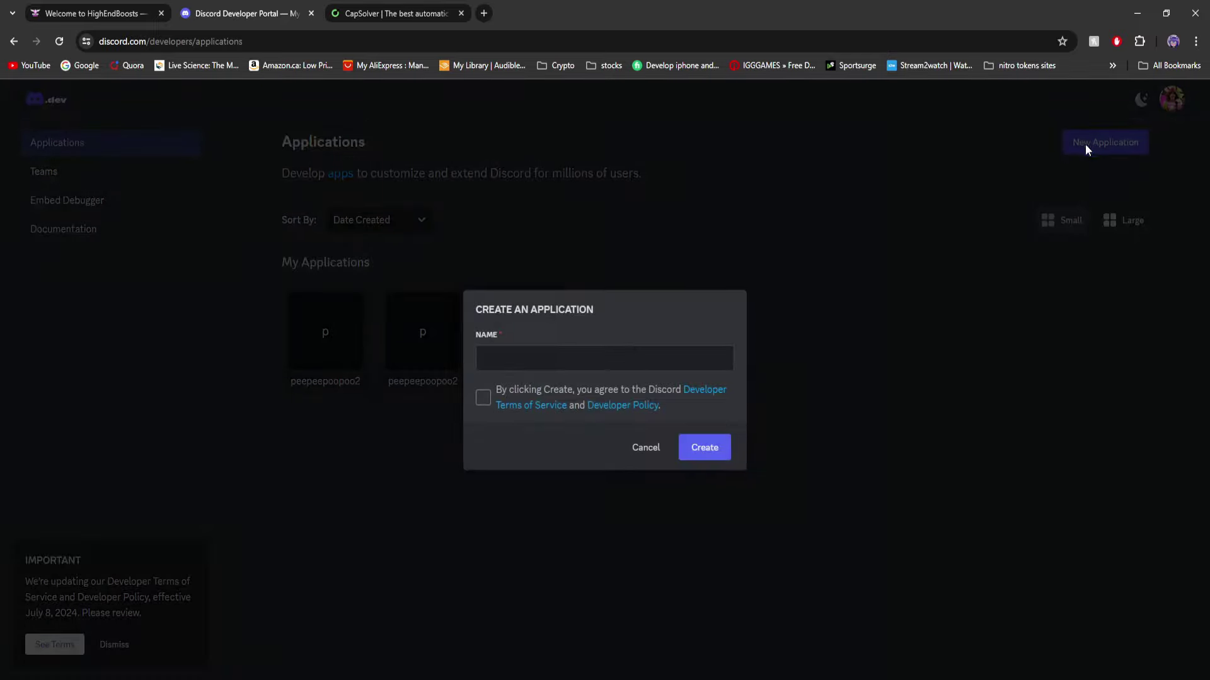
pyautogui.click(513, 354)
pyautogui.write('boostingbottestvideo')
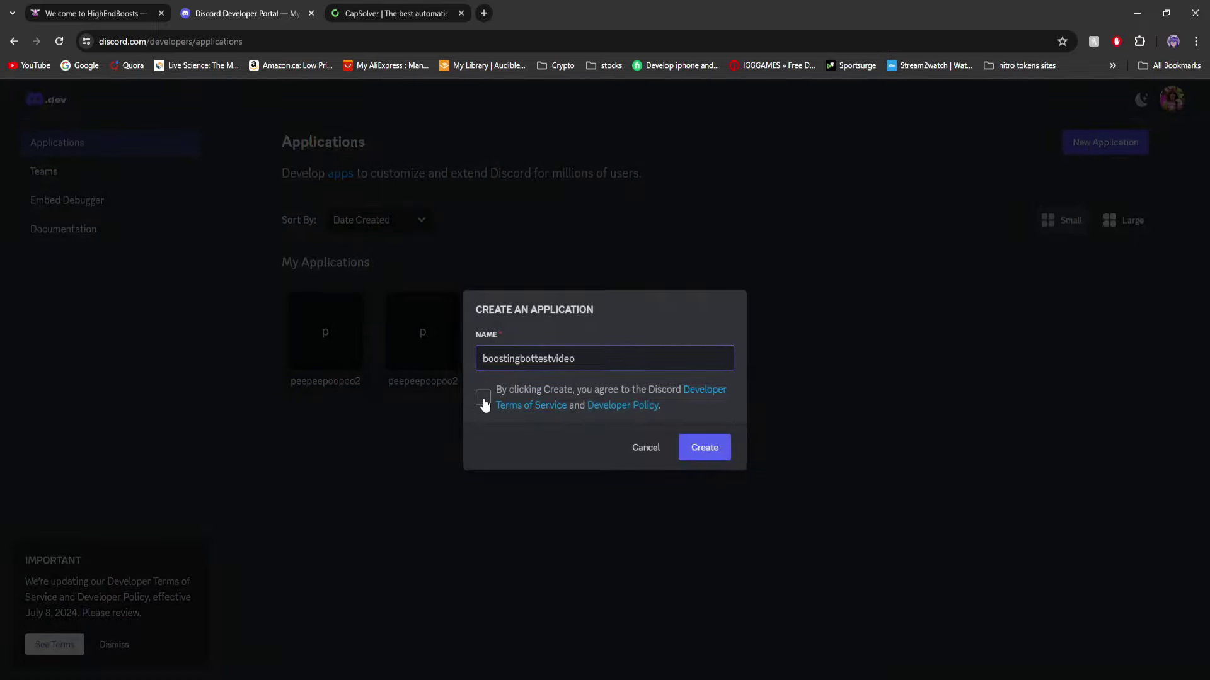
pyautogui.click(484, 397)
pyautogui.click(701, 448)
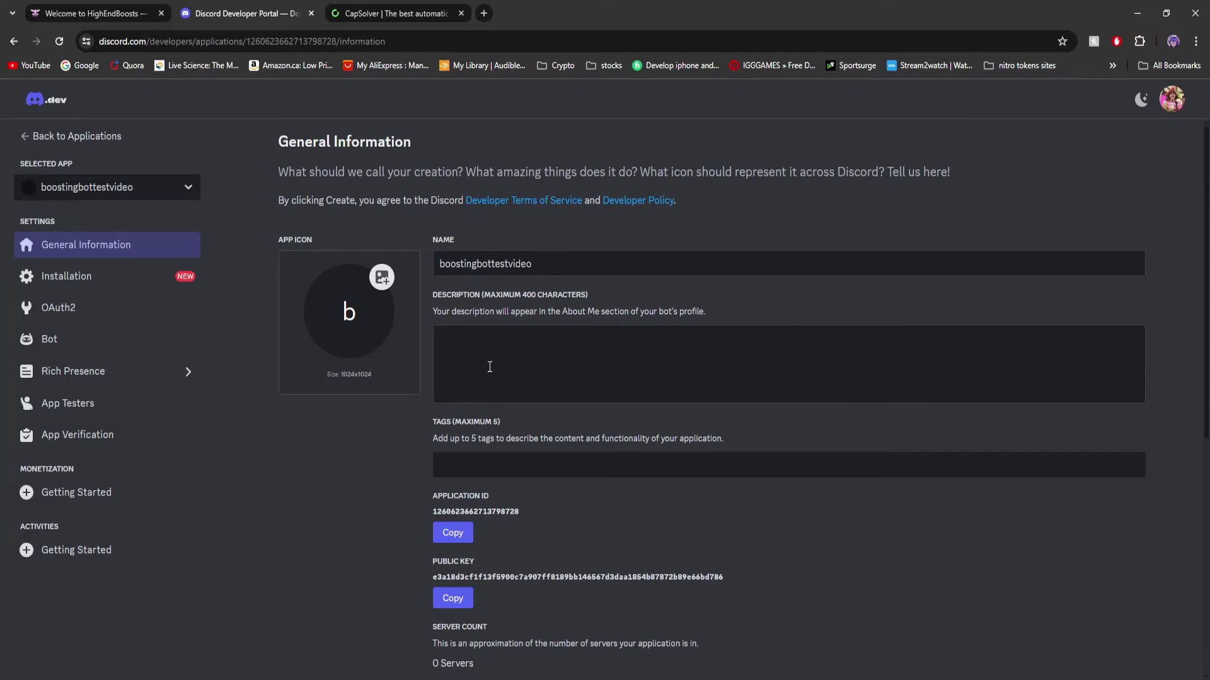
# - Enable the presence, server members and message content intents for the bot and save
pyautogui.click(52, 343)
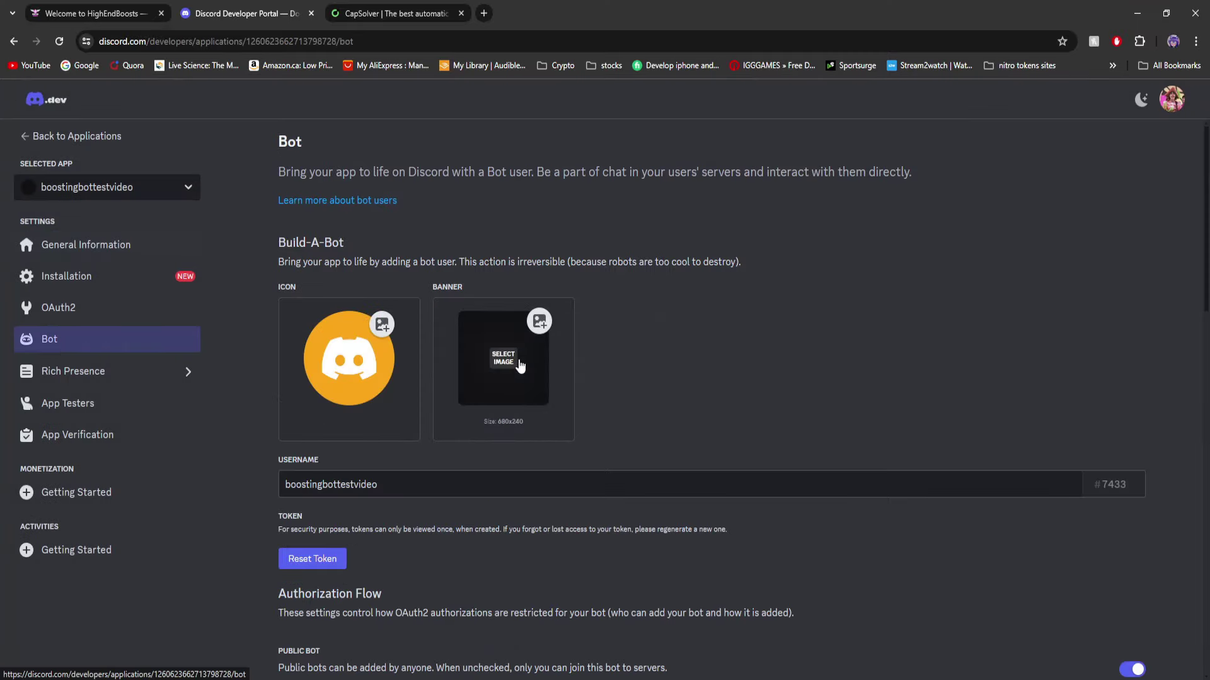
pyautogui.scroll(-7, 520, 366)
pyautogui.click(1133, 414)
pyautogui.click(1132, 498)
pyautogui.click(1133, 583)
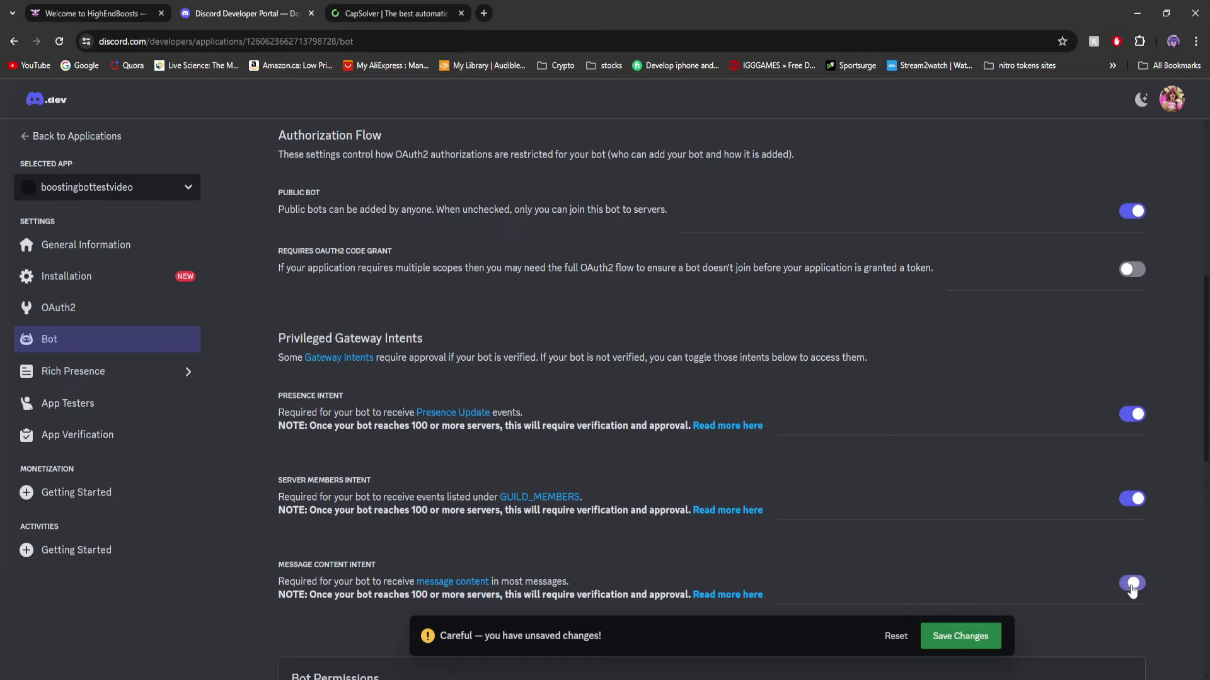
pyautogui.scroll(-5, 958, 637)
pyautogui.click(959, 637)
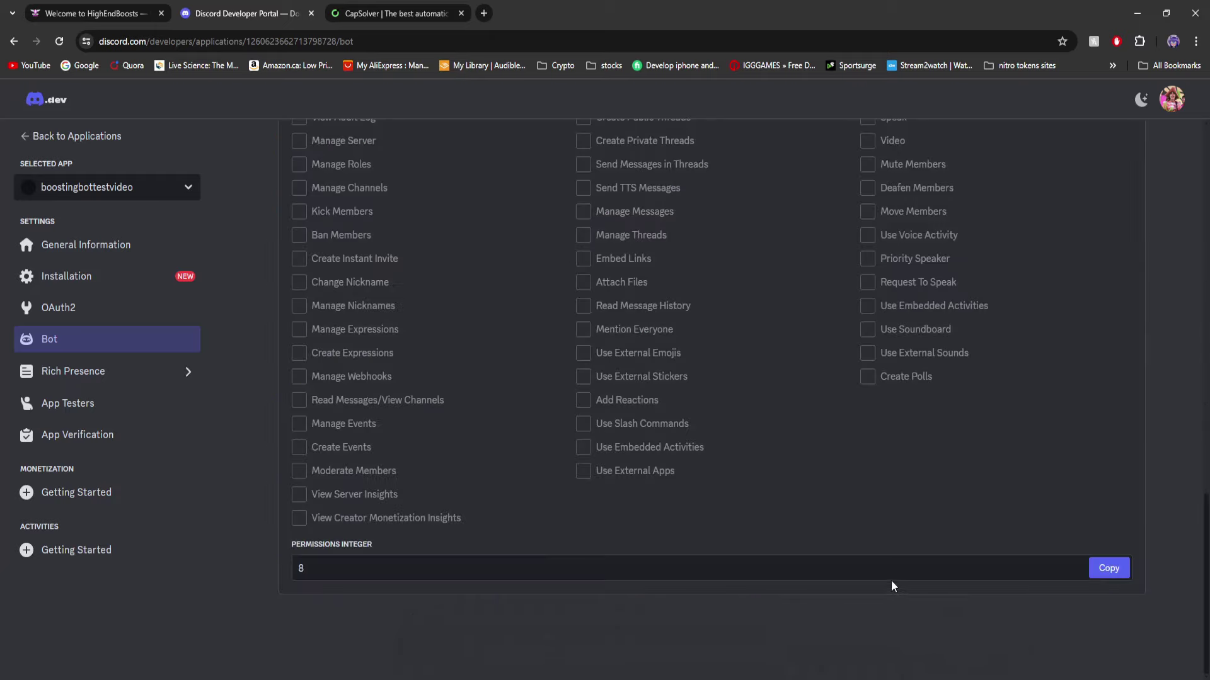
# - Generate an OAuth2 invite URL with bot scope and Administrator permission, and copy it
pyautogui.click(51, 318)
pyautogui.scroll(-3, 514, 378)
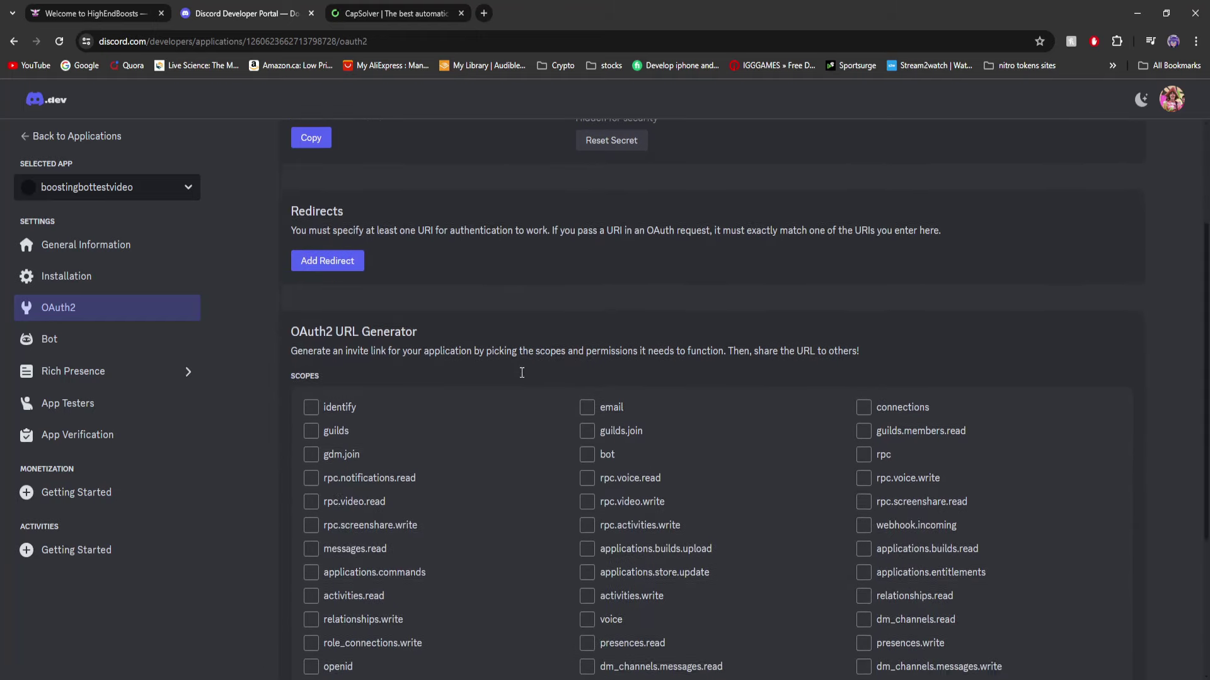
pyautogui.click(595, 426)
pyautogui.scroll(-6, 595, 426)
pyautogui.click(313, 453)
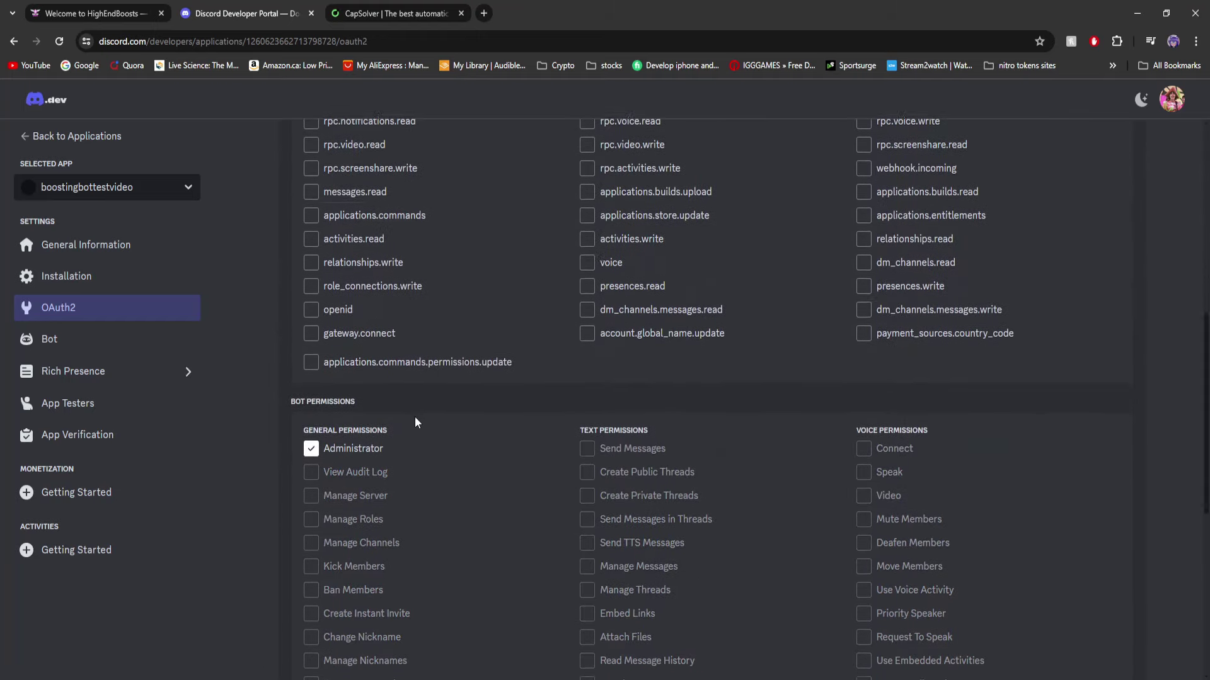
pyautogui.scroll(-7, 415, 419)
pyautogui.click(1109, 543)
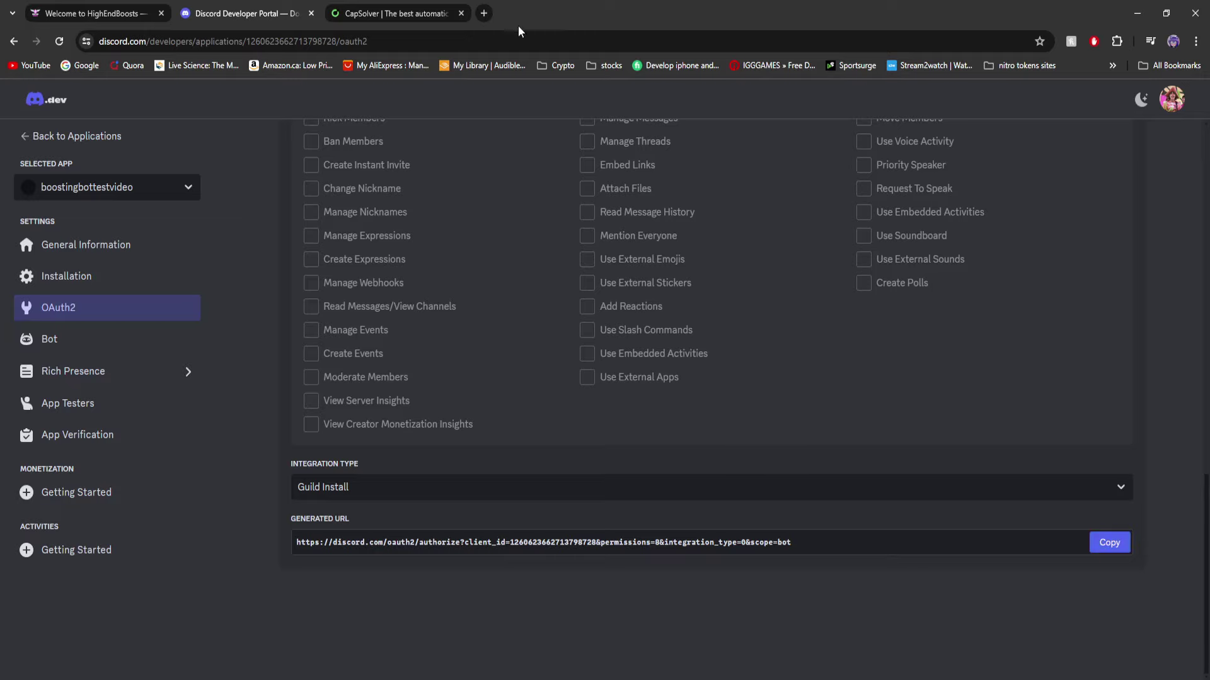
# - Add the bot to boostingserver via the invite URL and view its member profile
pyautogui.click(484, 14)
pyautogui.hotkey('ctrl', 'v')
pyautogui.press('Return')
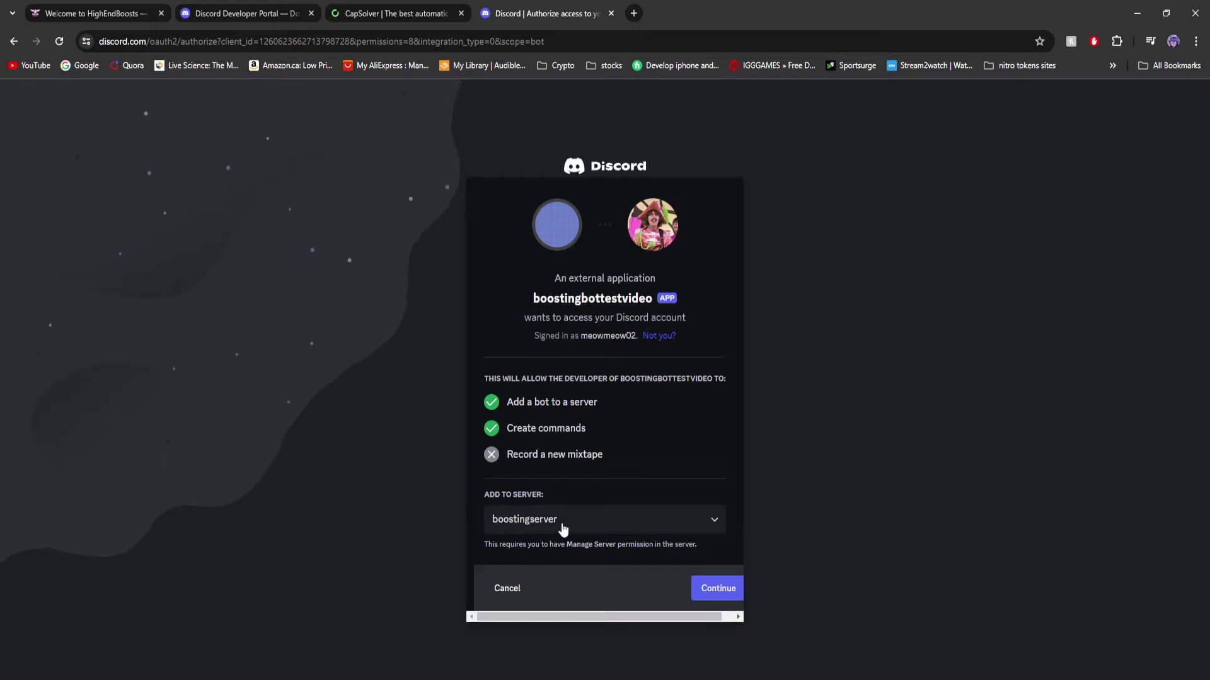
pyautogui.click(716, 588)
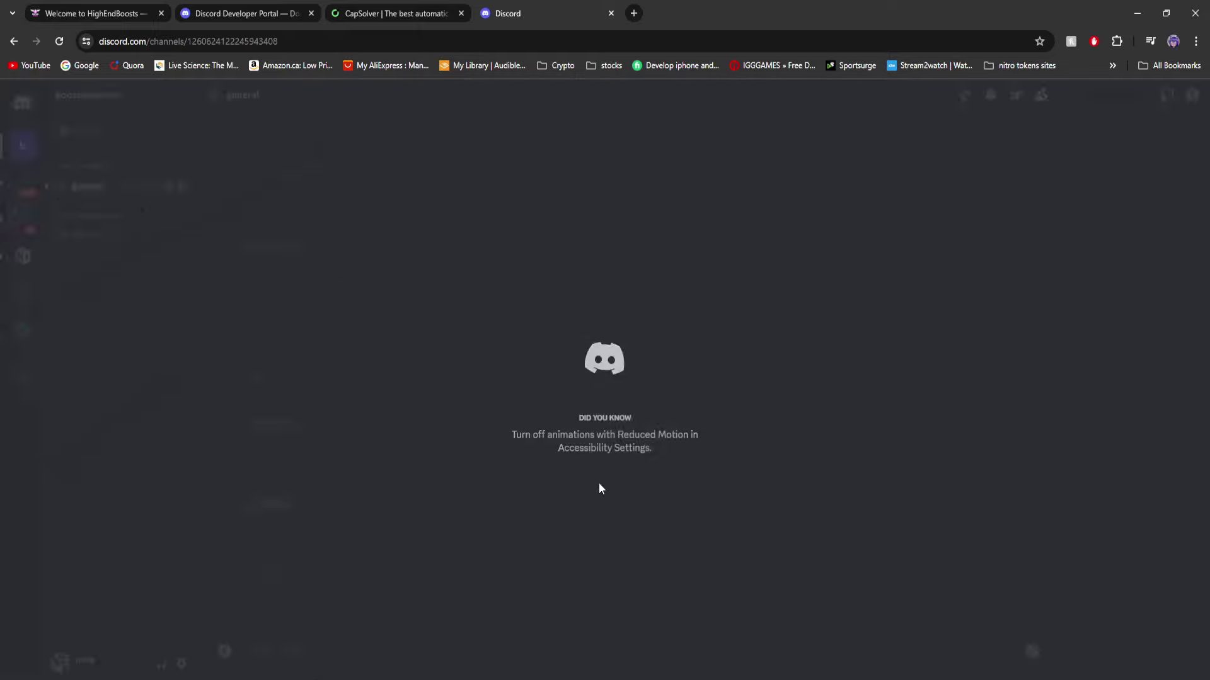
pyautogui.click(1145, 209)
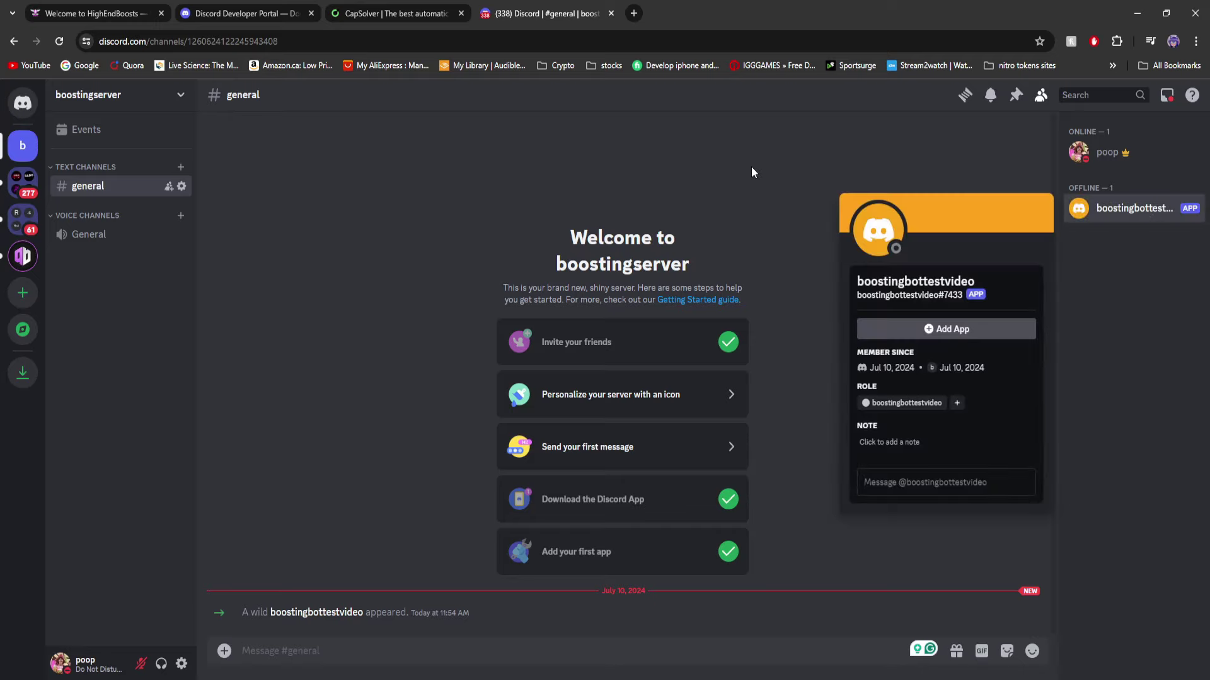
# - Reset the bot token, copy it, and paste it into the bot-token value in config.json
pyautogui.hotkey('ctrl', '2')
pyautogui.scroll(-3, 546, 292)
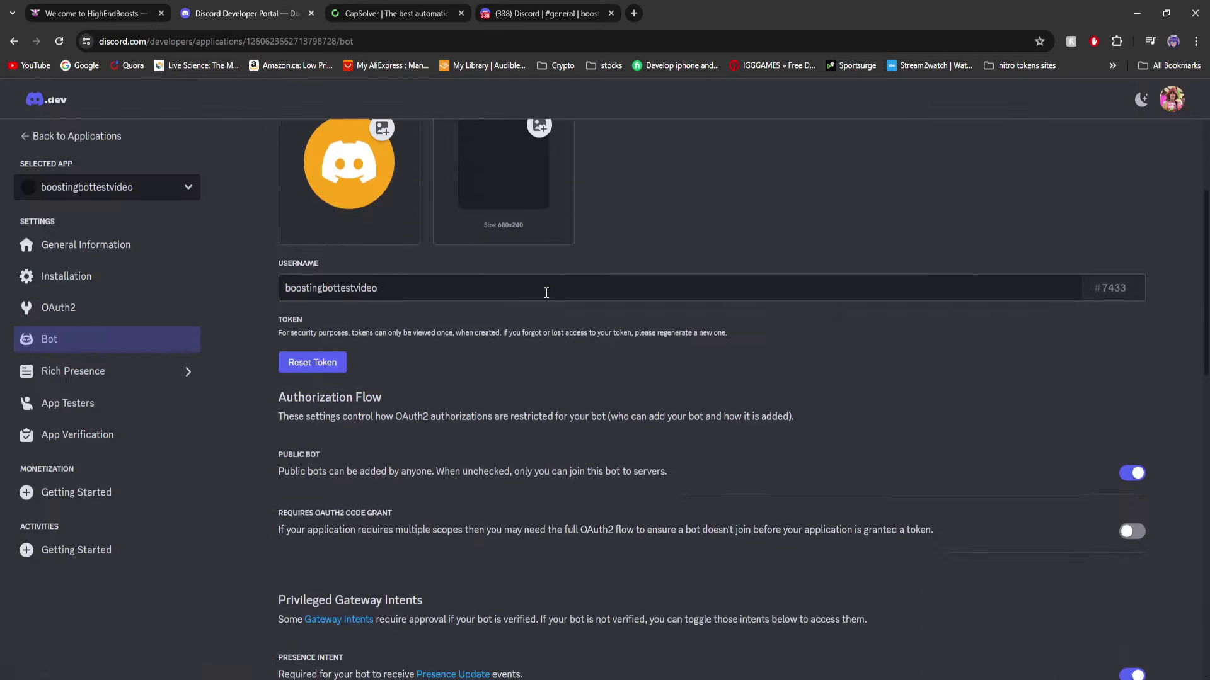
pyautogui.click(302, 367)
pyautogui.click(694, 421)
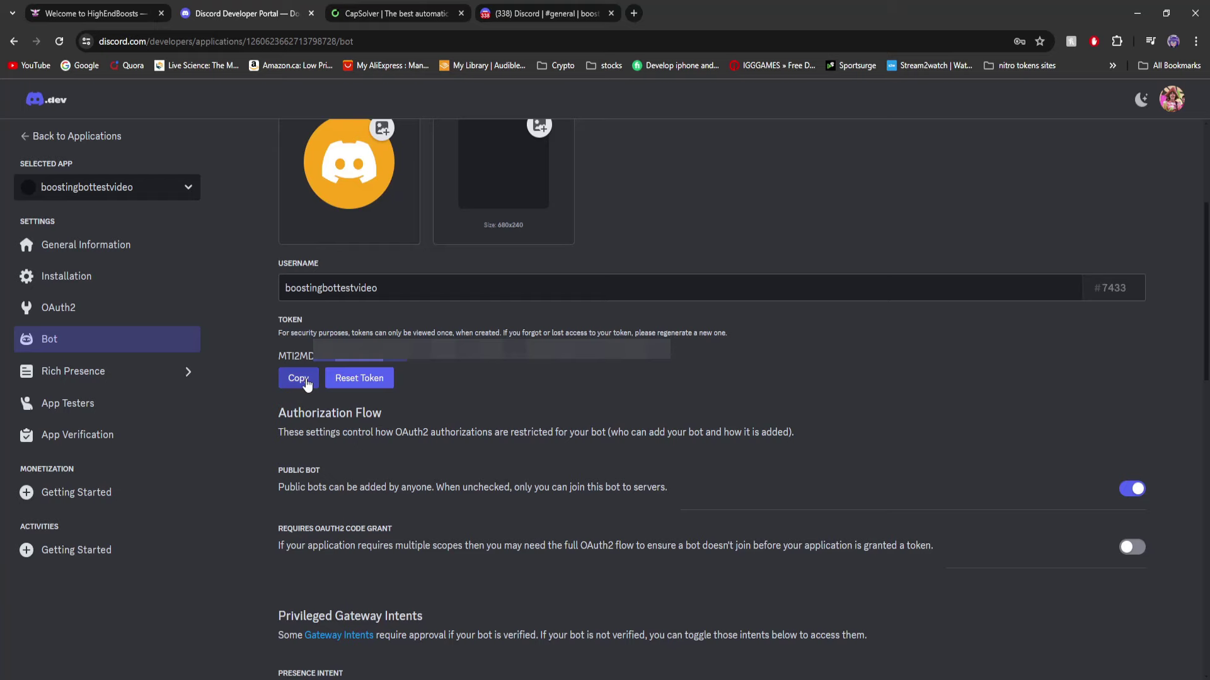
pyautogui.click(301, 382)
pyautogui.hotkey('alt', 'Tab')
pyautogui.click(193, 156)
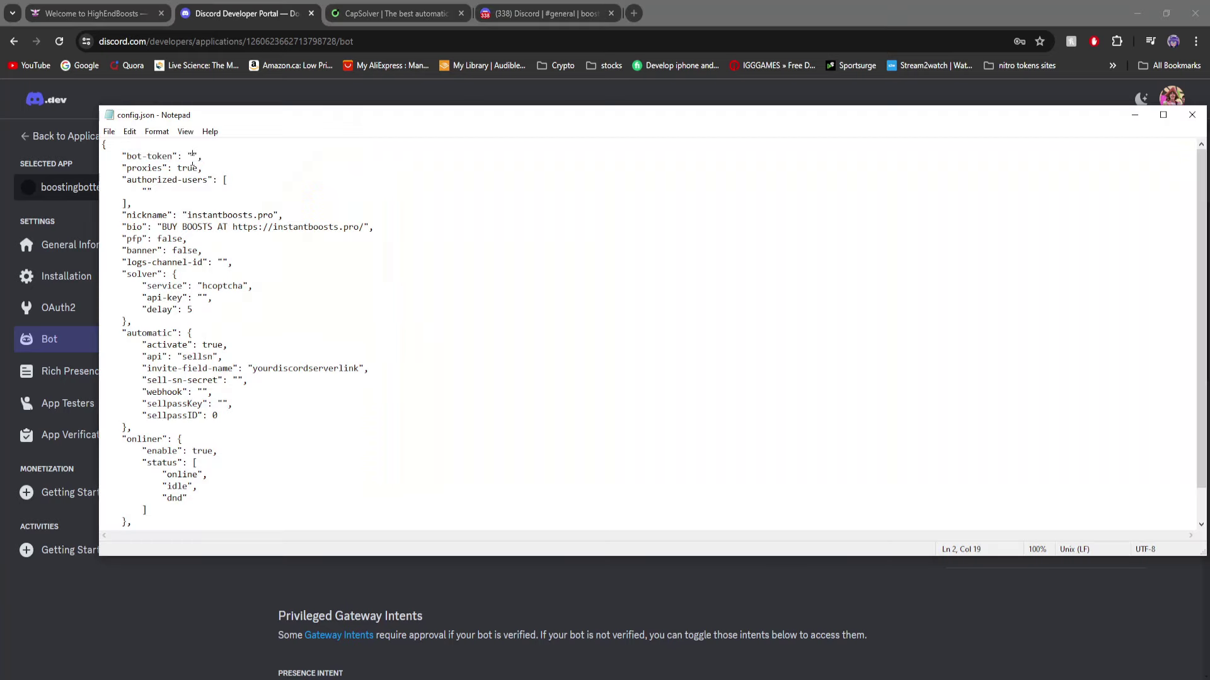
pyautogui.hotkey('ctrl', 'v')
# - Point out the proxies and authorized-users entries, then copy your own Discord user ID
pyautogui.moveTo(126, 168); pyautogui.dragTo(199, 168)
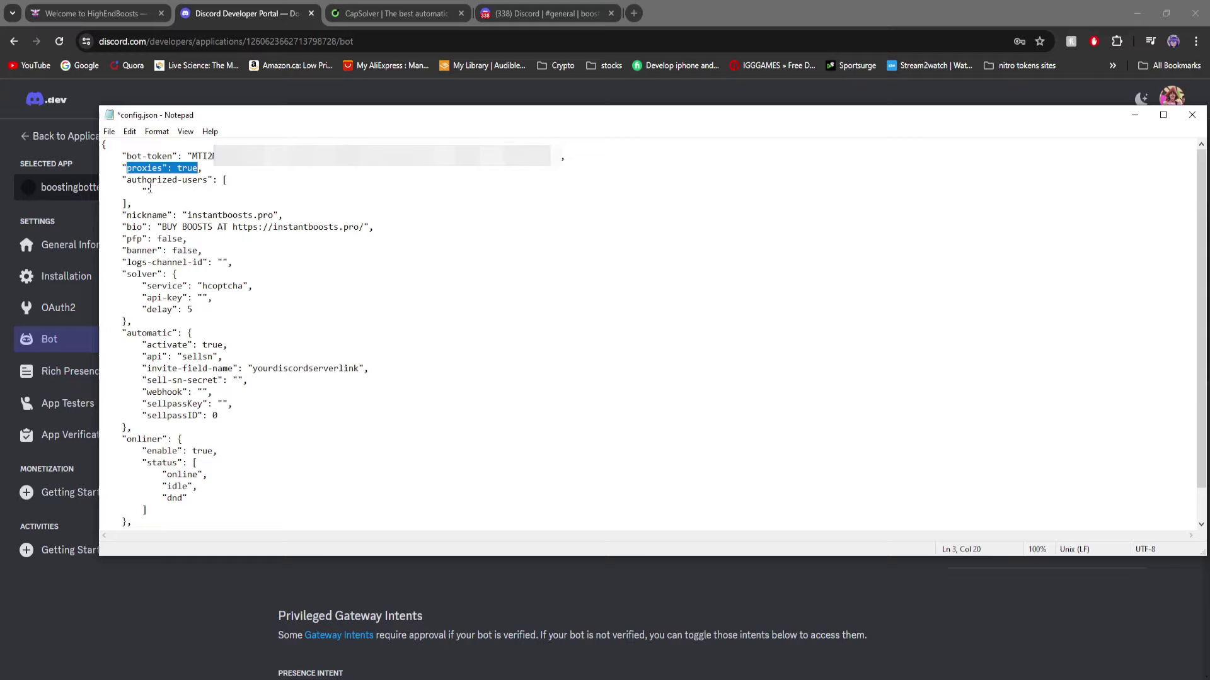
pyautogui.moveTo(126, 180); pyautogui.dragTo(208, 181)
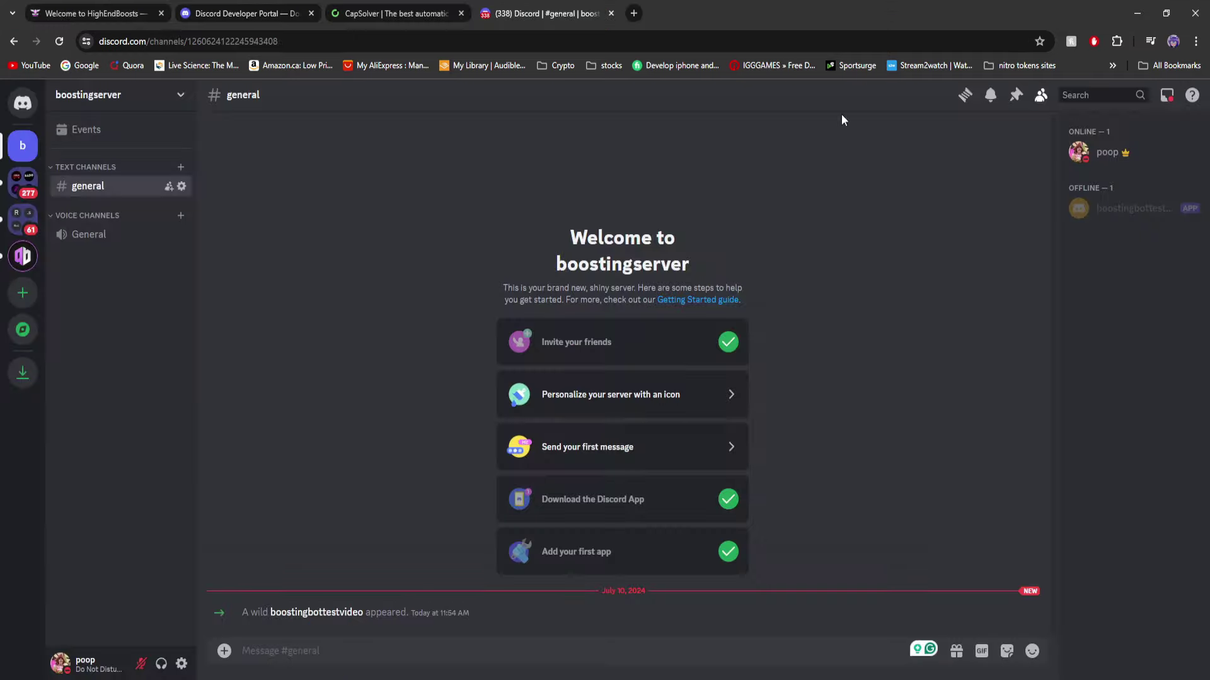
pyautogui.rightClick(1168, 158)
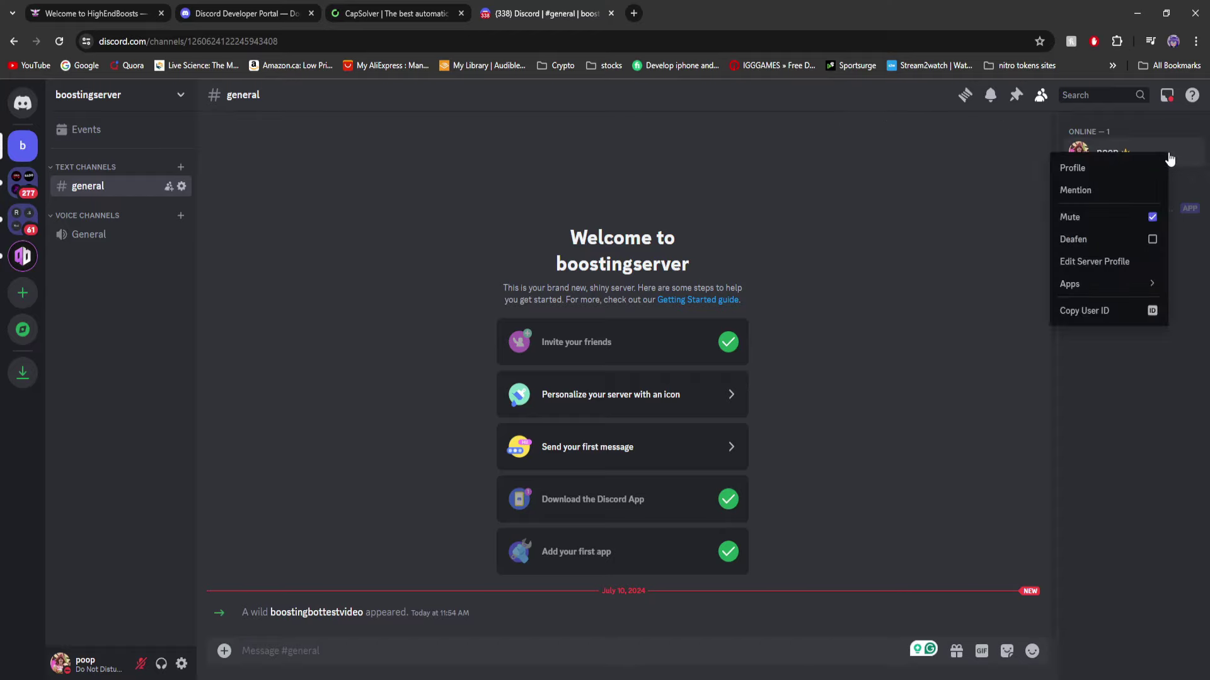
pyautogui.click(1110, 315)
pyautogui.hotkey('alt', 'Tab')
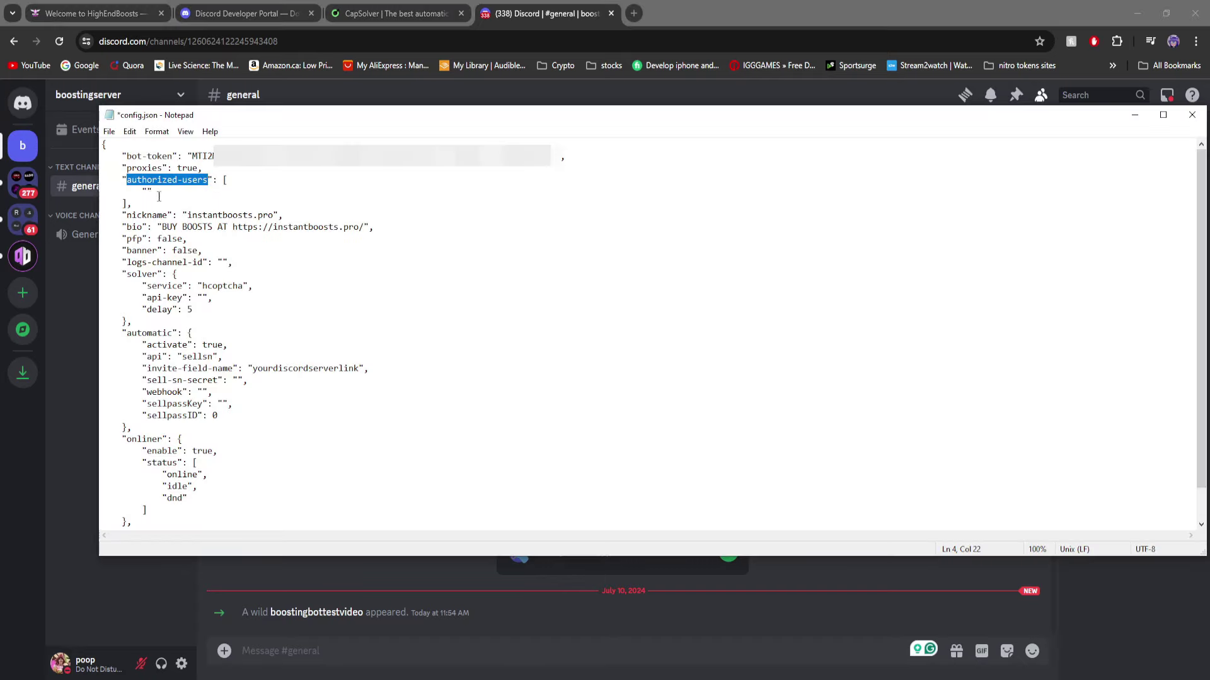
# - Paste your user ID into authorized-users, set nickname HighEndBoosts.sellsn.io and bio BUY BOOSTS @ HIGHENDBOOSTS.SELLSN.IO
pyautogui.click(147, 192)
pyautogui.hotkey('ctrl', 'v')
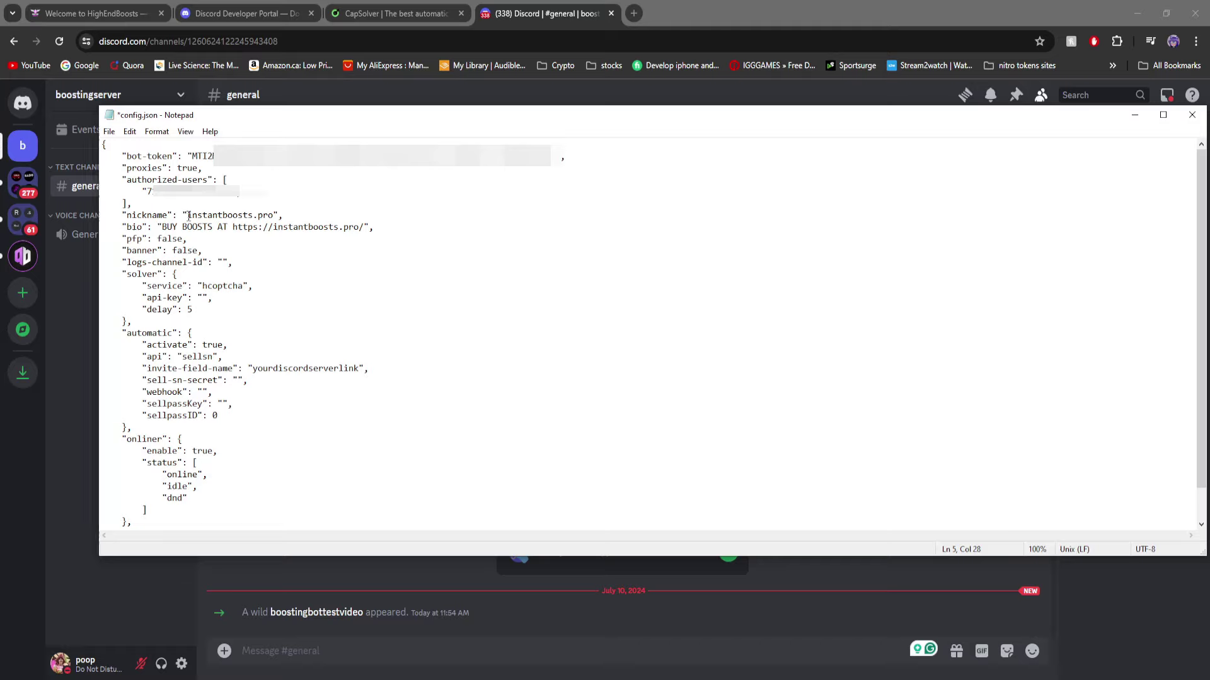
pyautogui.moveTo(189, 215); pyautogui.dragTo(273, 216)
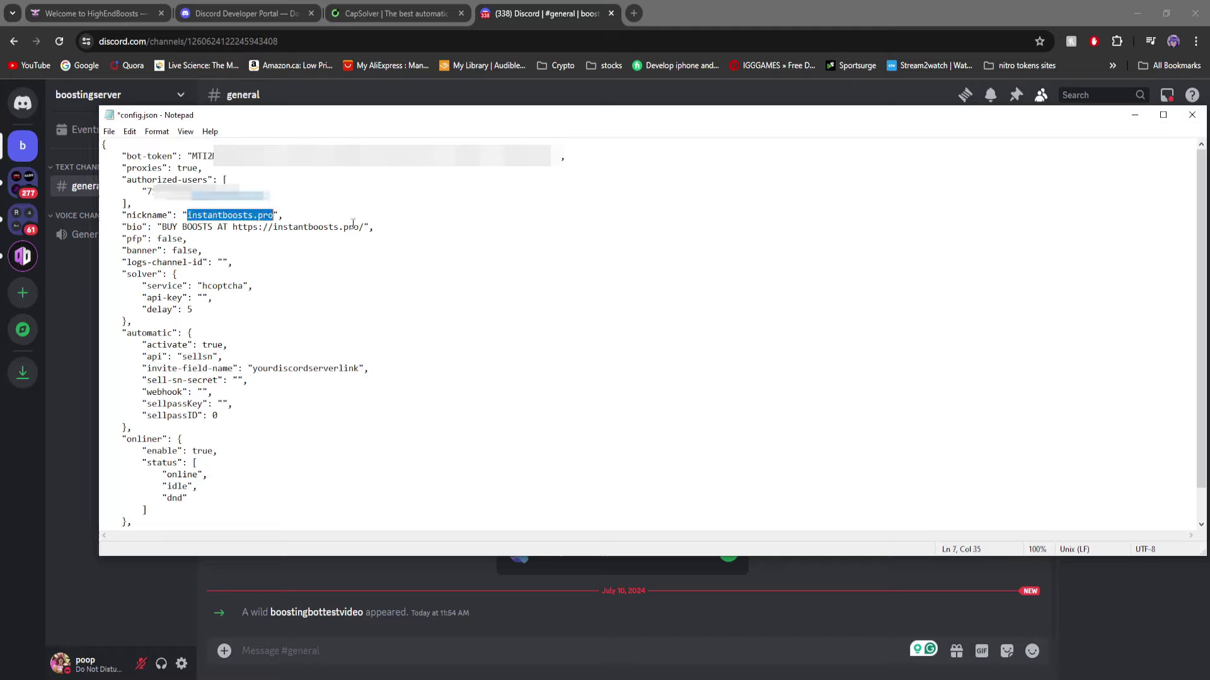
pyautogui.write('HighEnd')
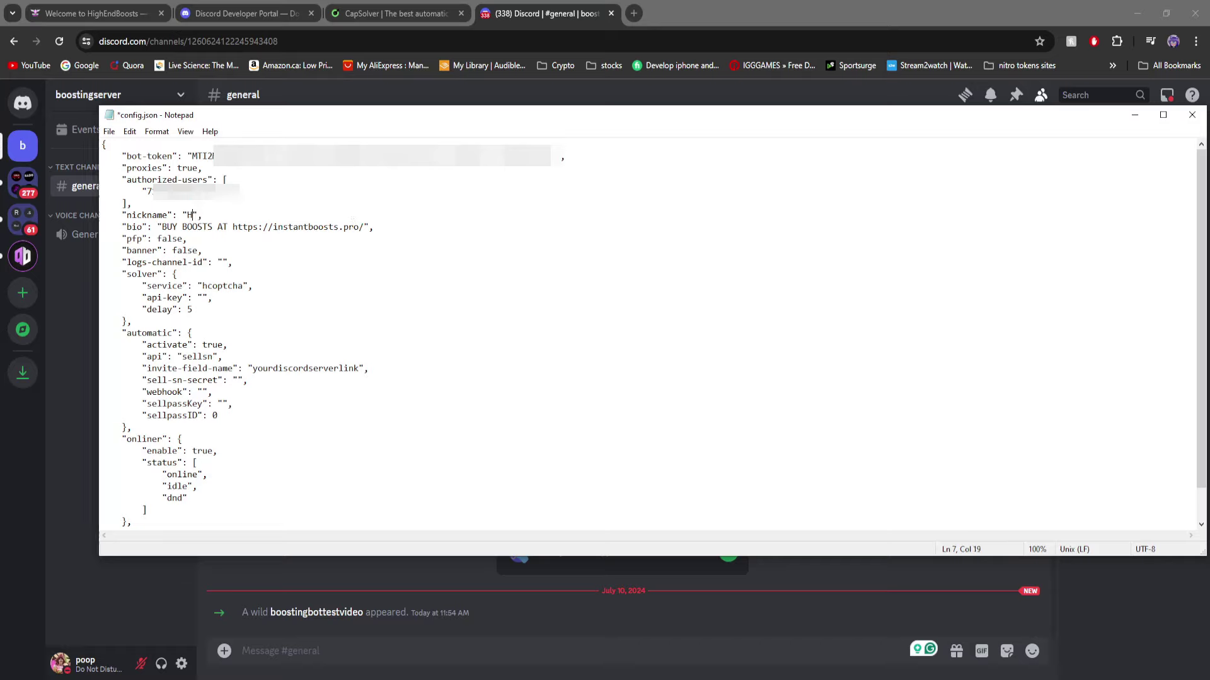
pyautogui.write('Boosts')
pyautogui.write('.sellsn.')
pyautogui.write('io')
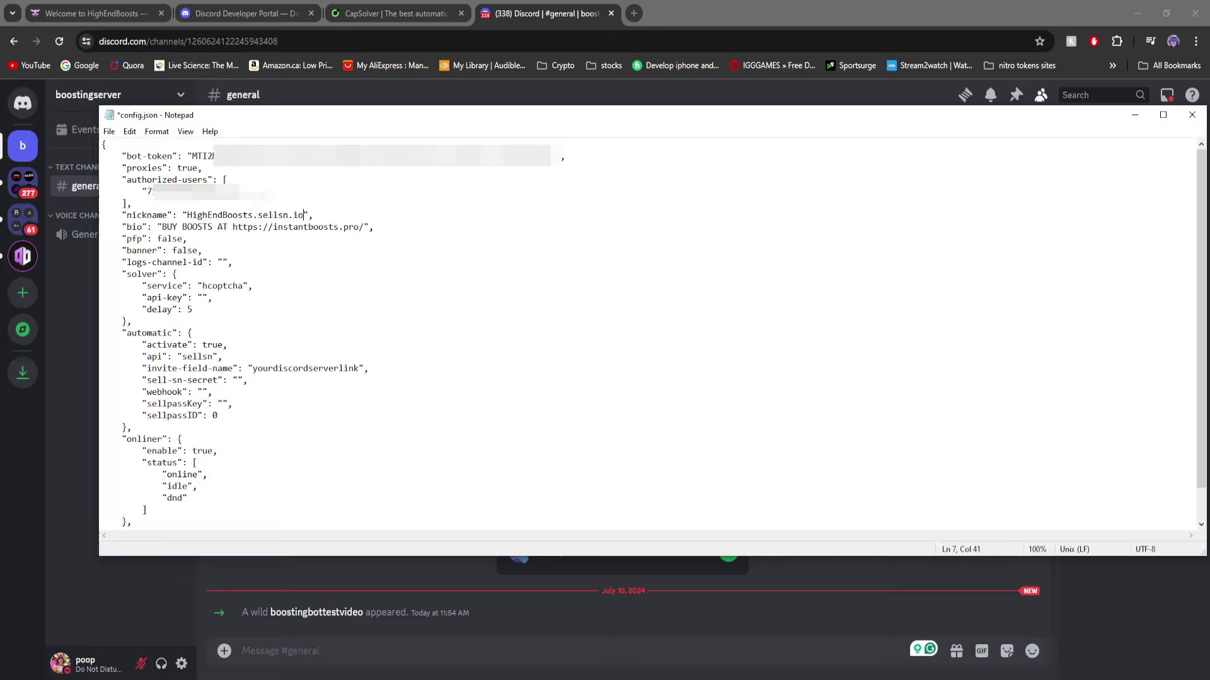
pyautogui.moveTo(162, 228); pyautogui.dragTo(363, 230)
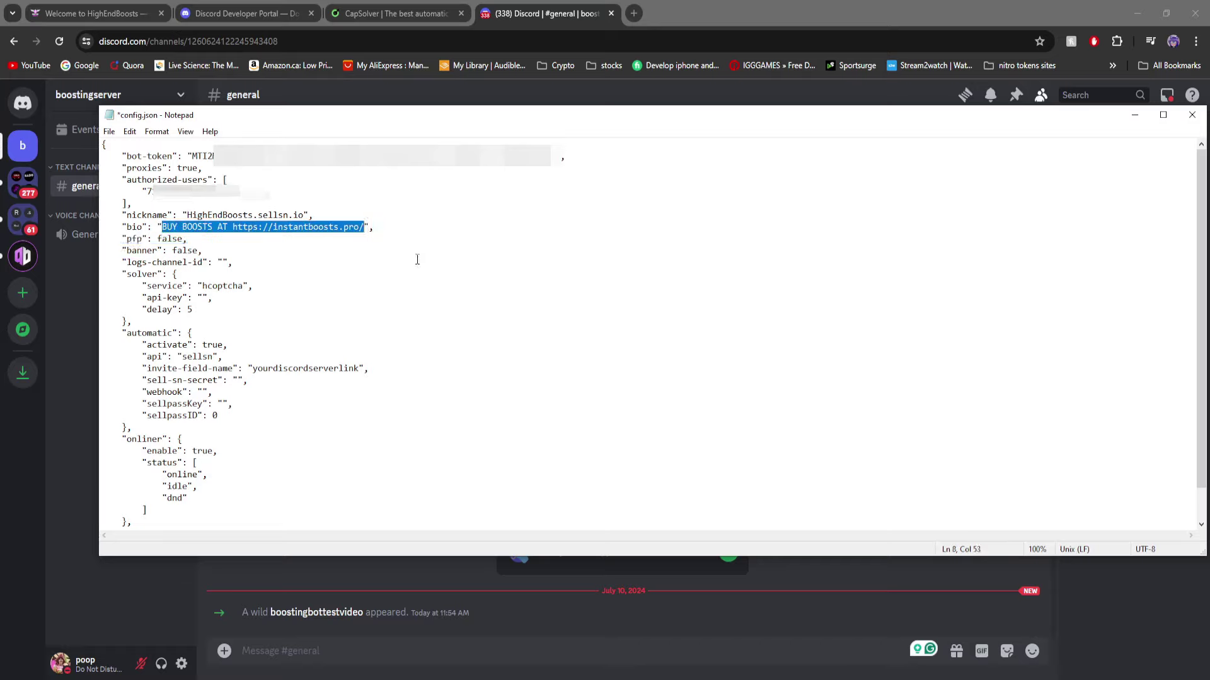
pyautogui.write('BUY BOOSTS')
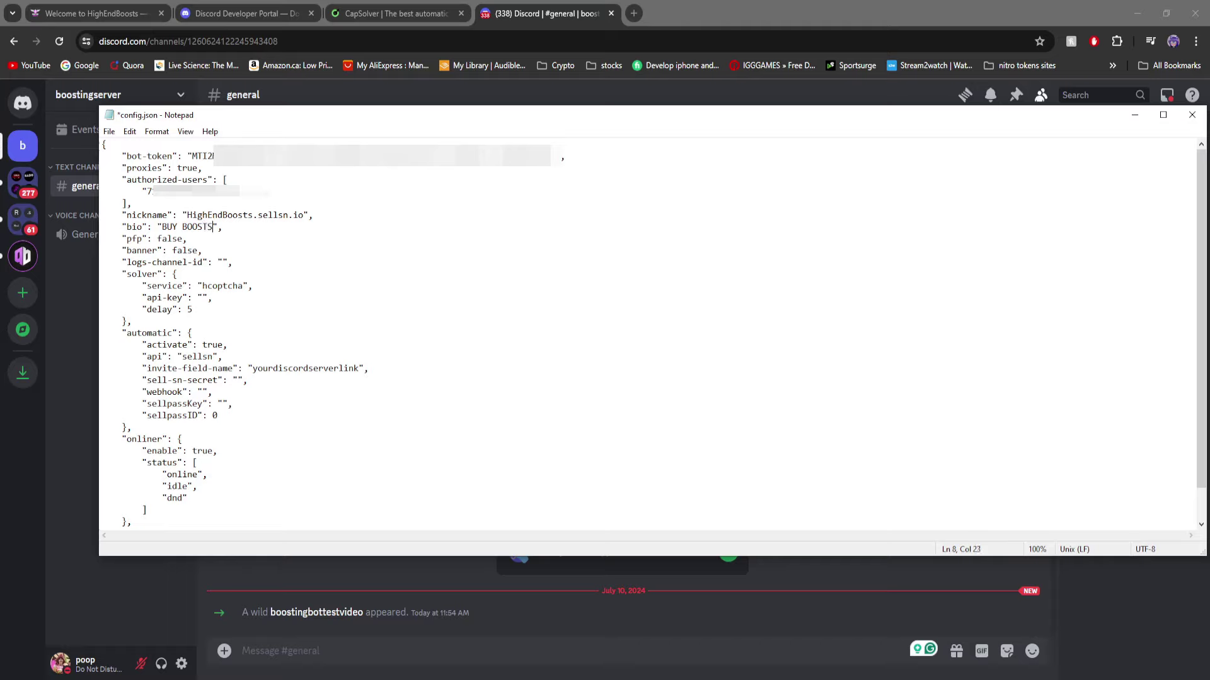
pyautogui.write(' @ HIGHEND')
pyautogui.write('BOOSTS.SELLSN')
pyautogui.write('.IO')
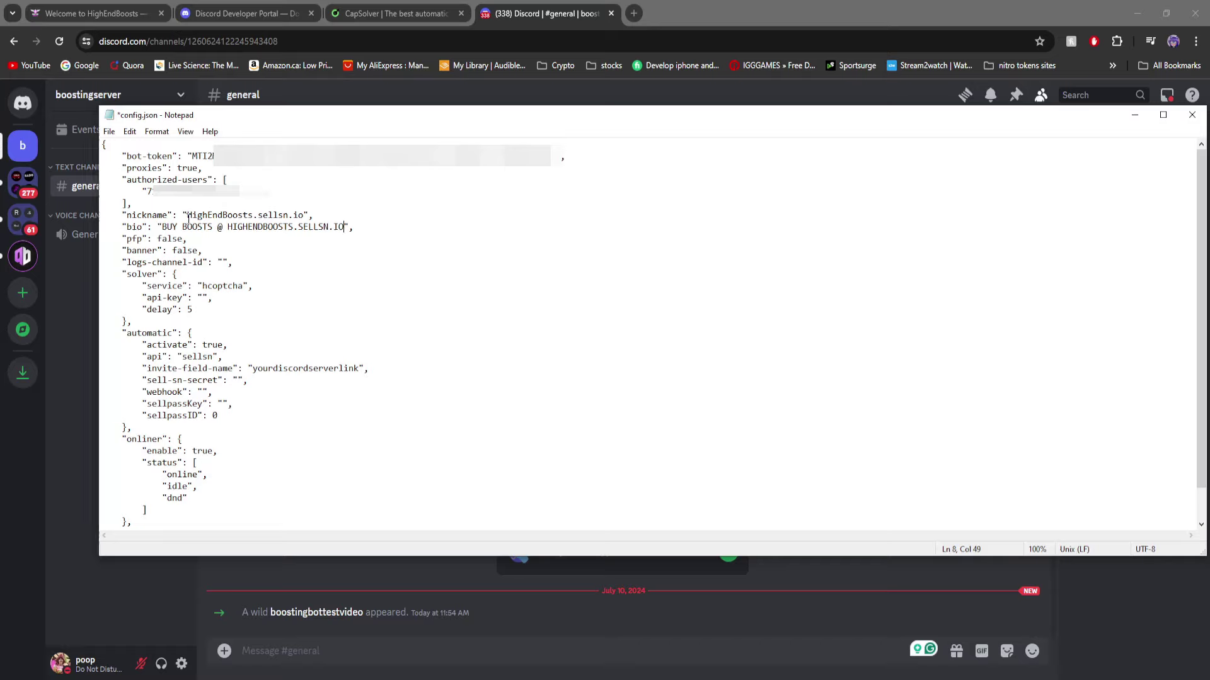
# - Review the new nickname, bio and pfp setting, then mark the logs-channel-id entry
pyautogui.moveTo(188, 216); pyautogui.dragTo(299, 217)
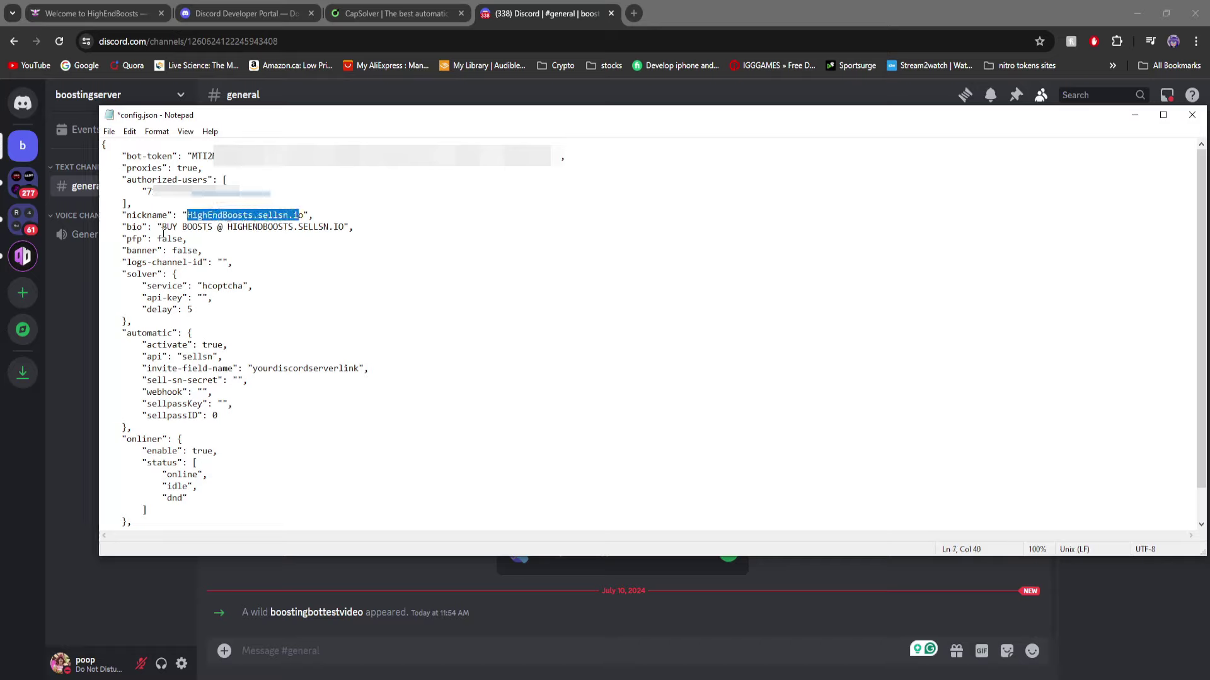
pyautogui.moveTo(162, 228); pyautogui.dragTo(330, 230)
pyautogui.moveTo(126, 239)
pyautogui.mouseDown()
pyautogui.moveTo(188, 239)
pyautogui.moveTo(129, 250)
pyautogui.moveTo(202, 252)
pyautogui.mouseUp()
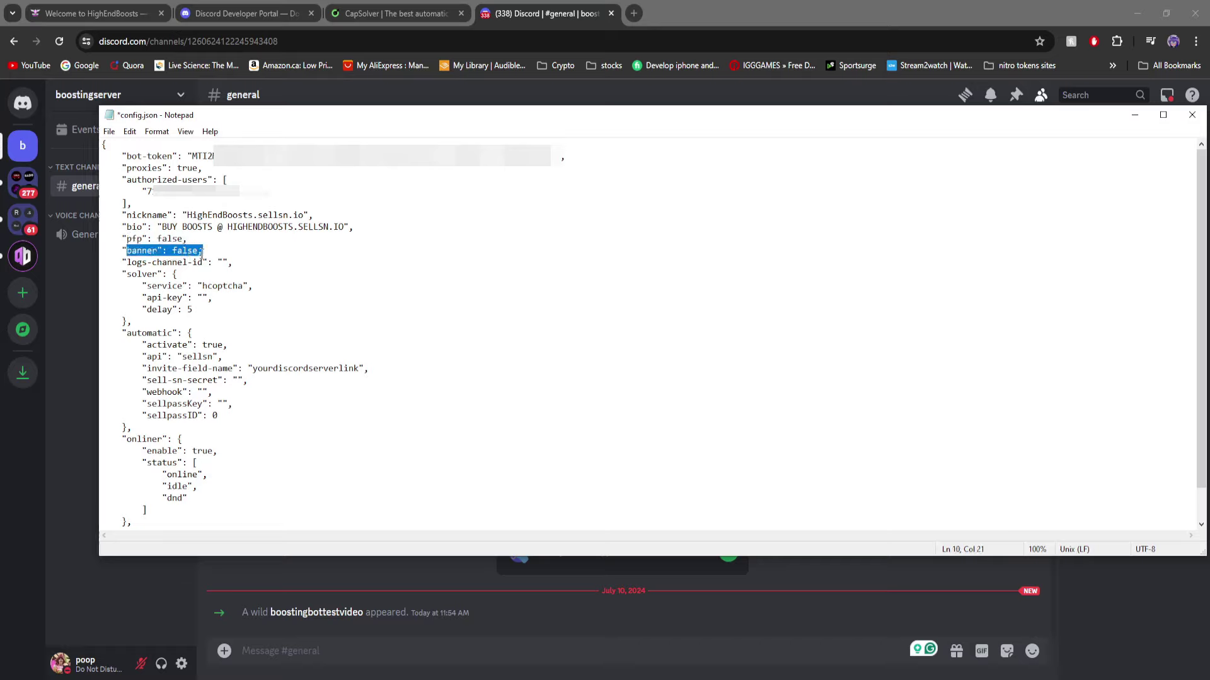
pyautogui.moveTo(126, 263); pyautogui.dragTo(218, 263)
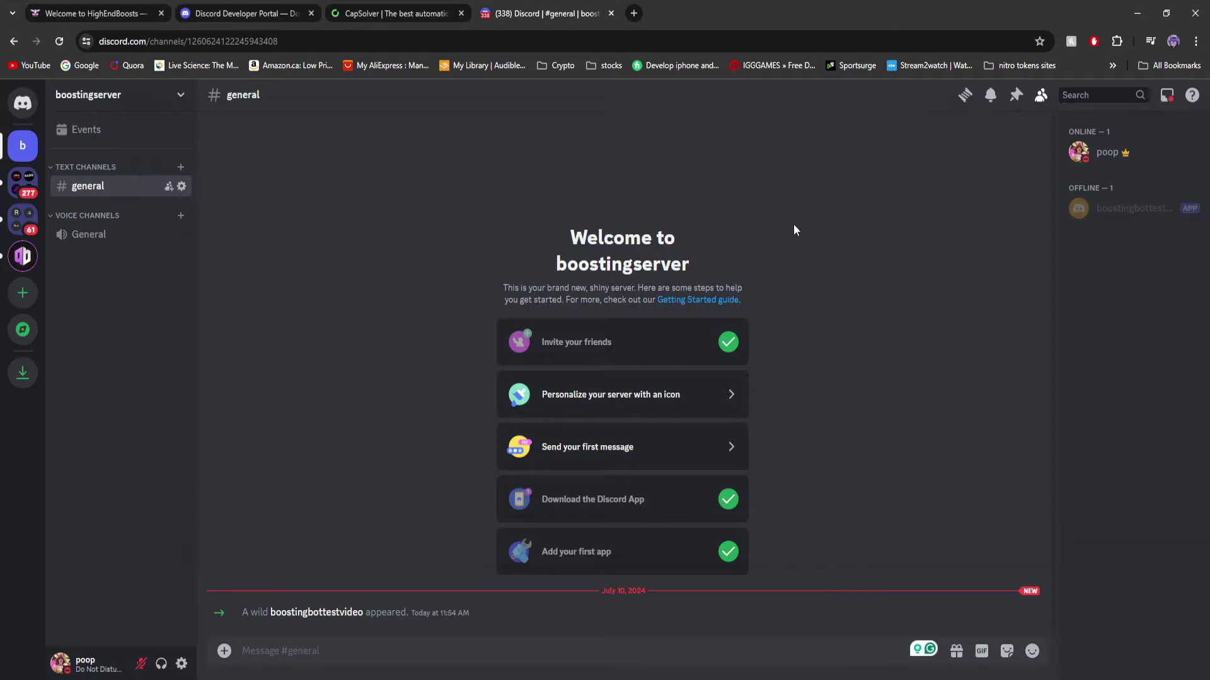
# - Copy the #general channel ID and paste it into logs-channel-id
pyautogui.rightClick(181, 189)
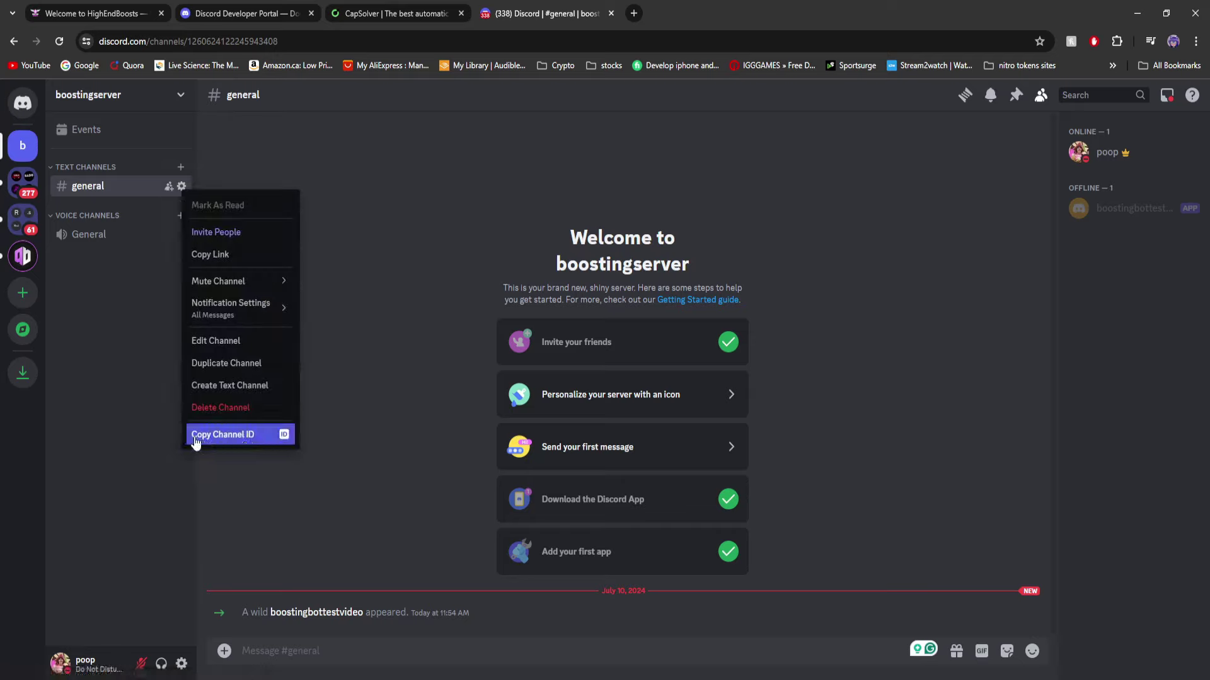
pyautogui.click(218, 436)
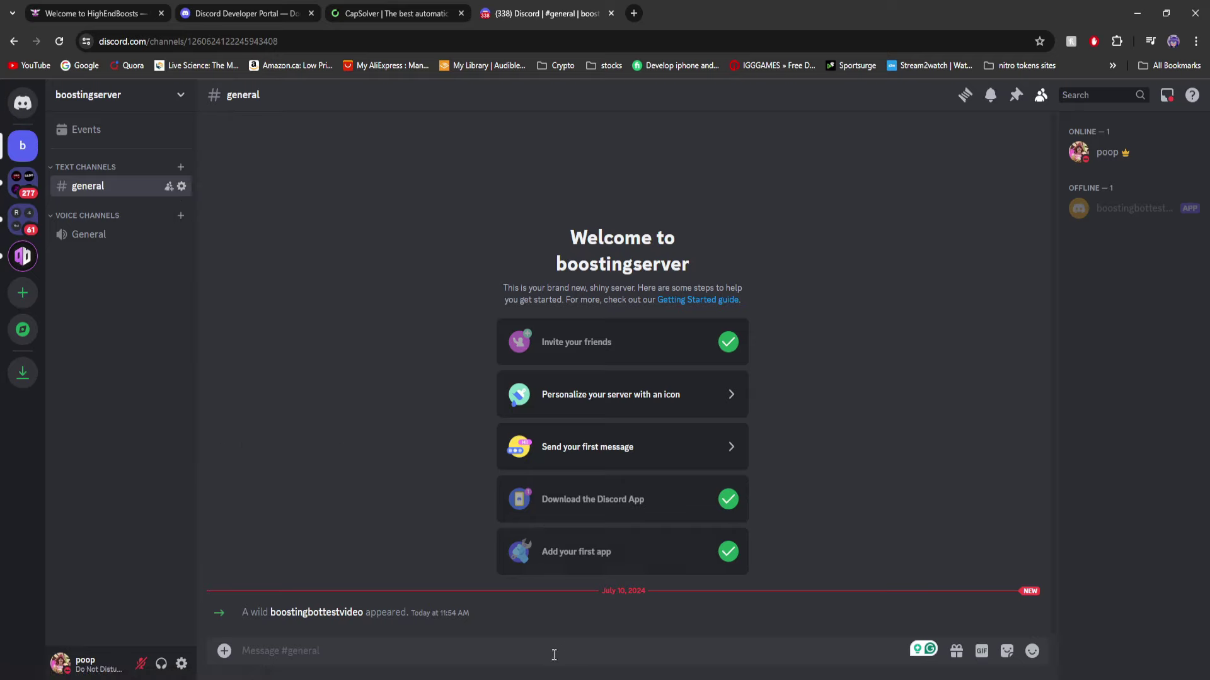
pyautogui.hotkey('alt', 'Tab')
pyautogui.hotkey('ctrl', 'v')
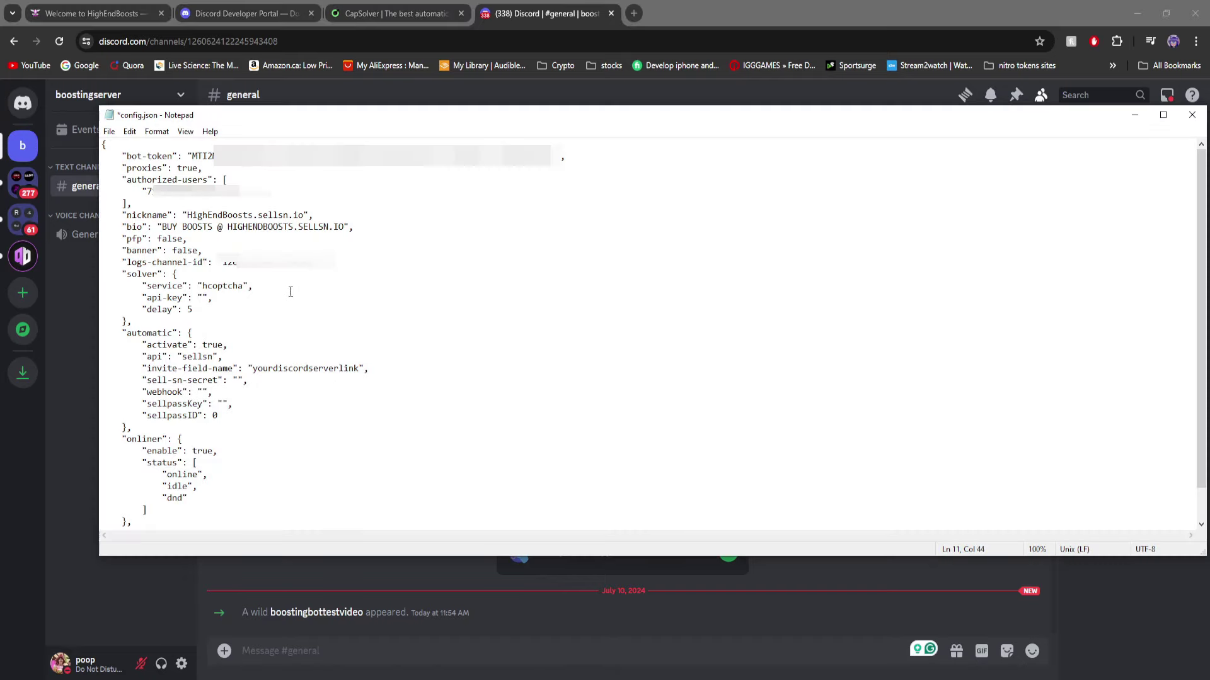
# - Replace the solver service hcoptcha with capsolver
pyautogui.doubleClick(165, 286)
pyautogui.doubleClick(242, 288)
pyautogui.write('capsolver')
pyautogui.moveTo(199, 287); pyautogui.dragTo(251, 287)
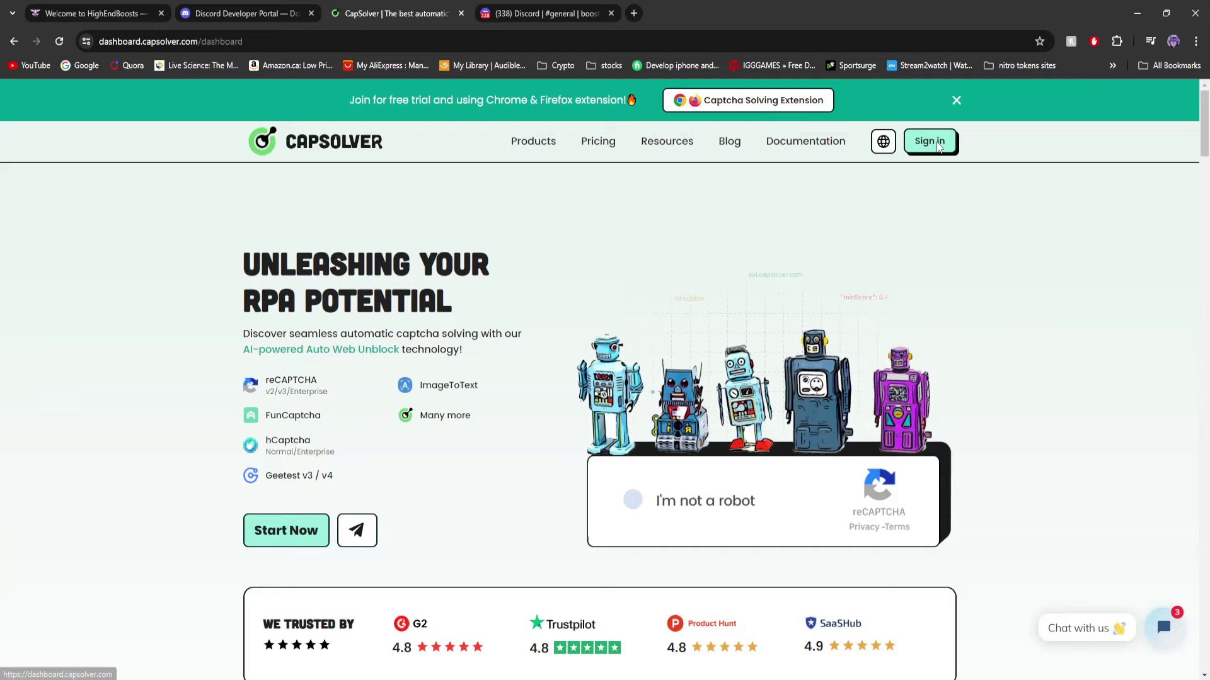
# - Copy the API key from the CapSolver dashboard ($8.00 balance) and paste it into api-key
pyautogui.moveTo(302, 227); pyautogui.dragTo(347, 233)
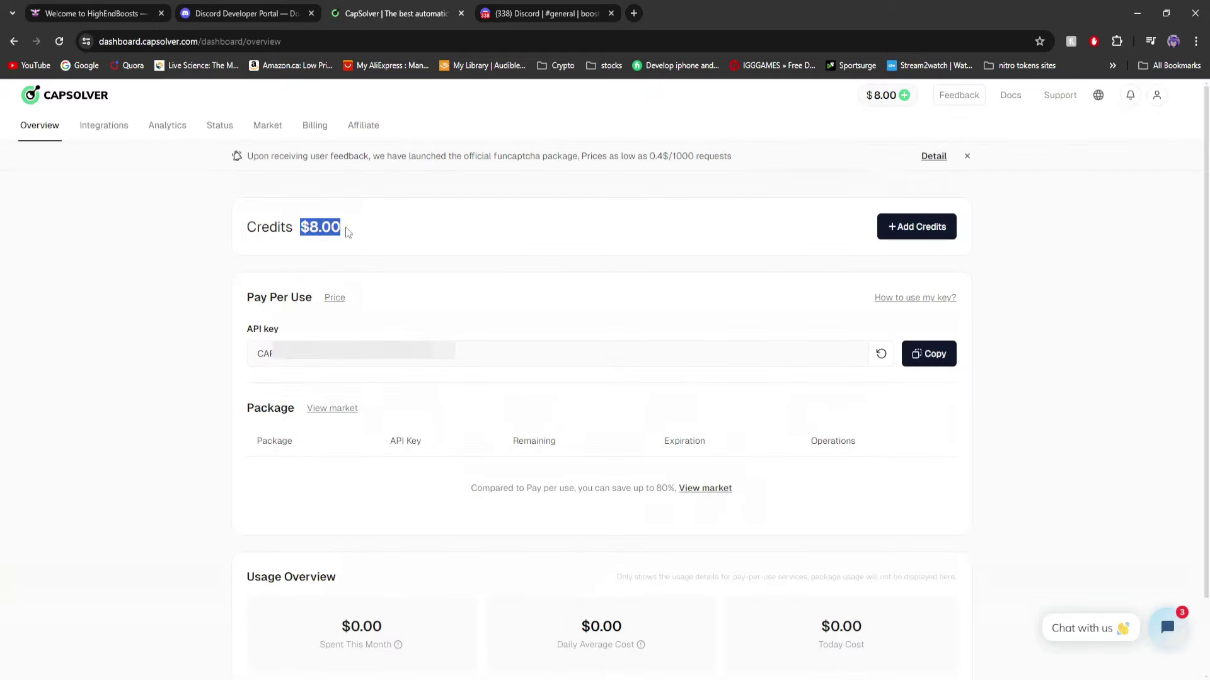
pyautogui.click(358, 228)
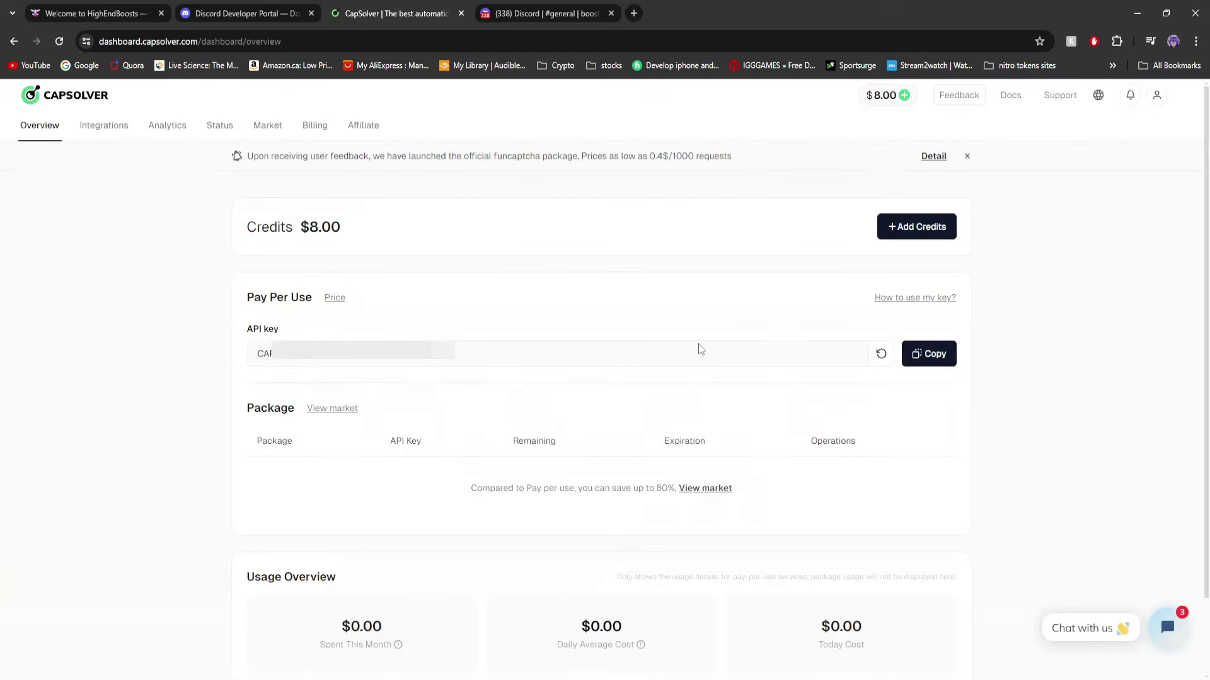
pyautogui.click(930, 356)
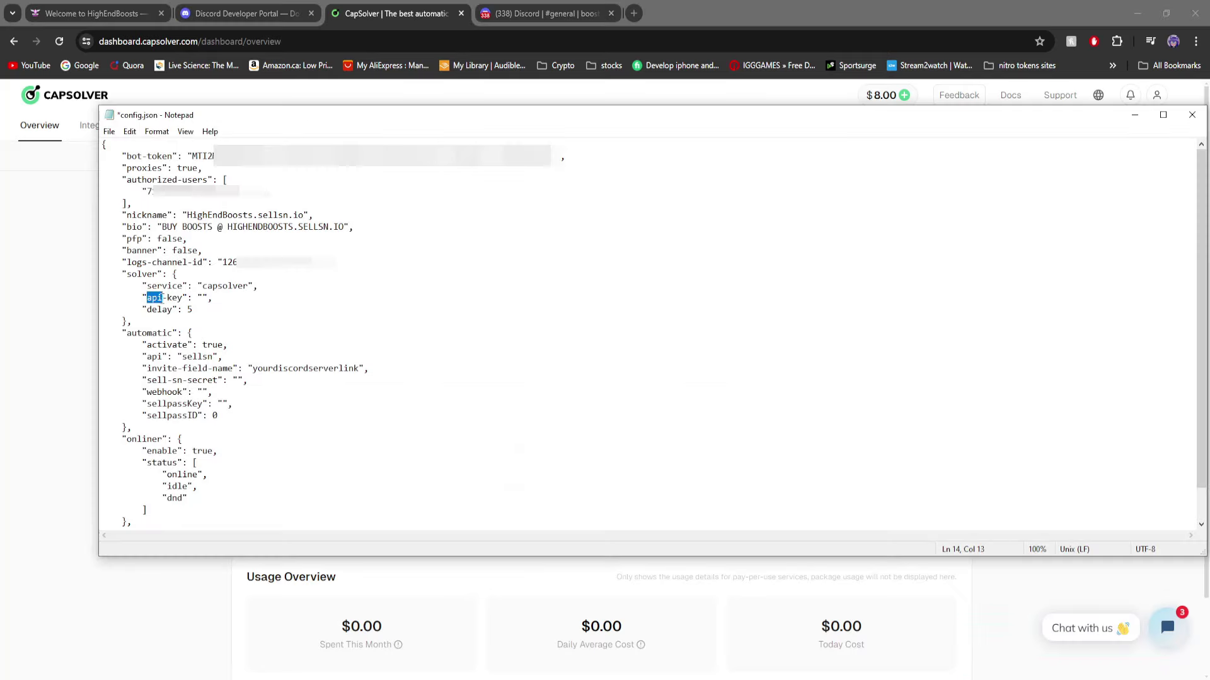
pyautogui.moveTo(163, 298)
pyautogui.mouseDown()
pyautogui.moveTo(195, 297)
pyautogui.moveTo(189, 310)
pyautogui.moveTo(151, 310)
pyautogui.moveTo(225, 346)
pyautogui.mouseUp()
pyautogui.click(202, 299)
pyautogui.hotkey('ctrl', 'v')
pyautogui.click(239, 323)
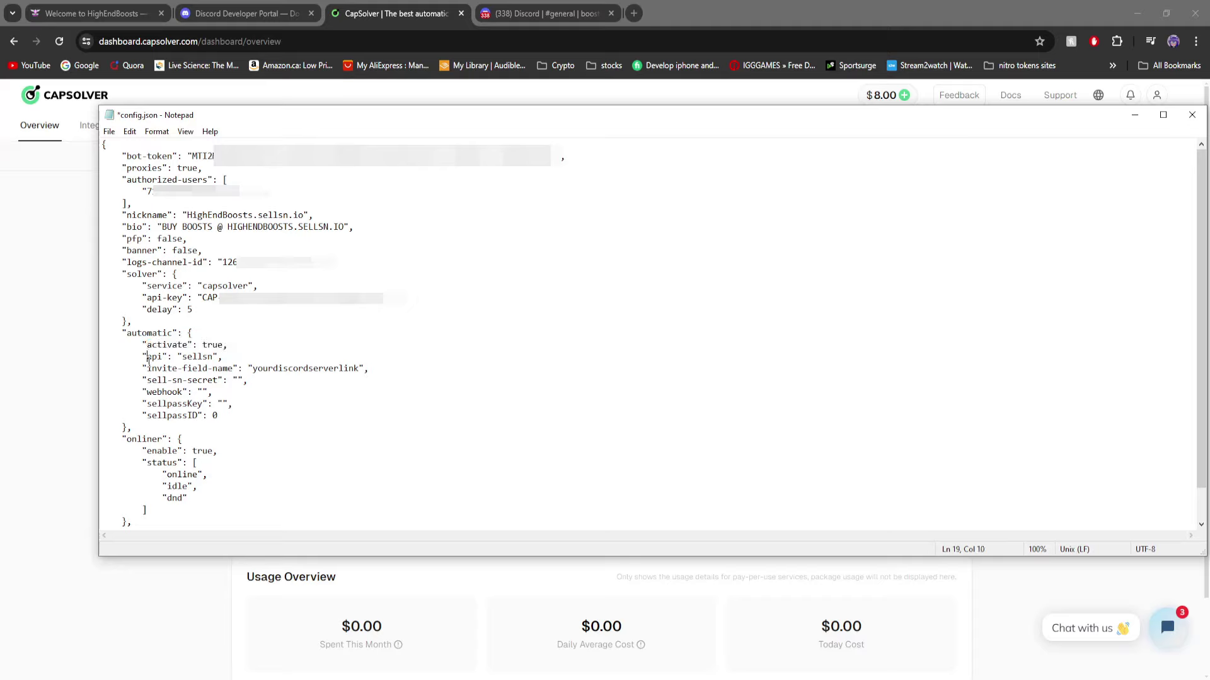
pyautogui.moveTo(222, 357); pyautogui.dragTo(146, 357)
pyautogui.click(182, 357)
pyautogui.moveTo(190, 359); pyautogui.dragTo(213, 357)
pyautogui.moveTo(146, 372); pyautogui.dragTo(357, 369)
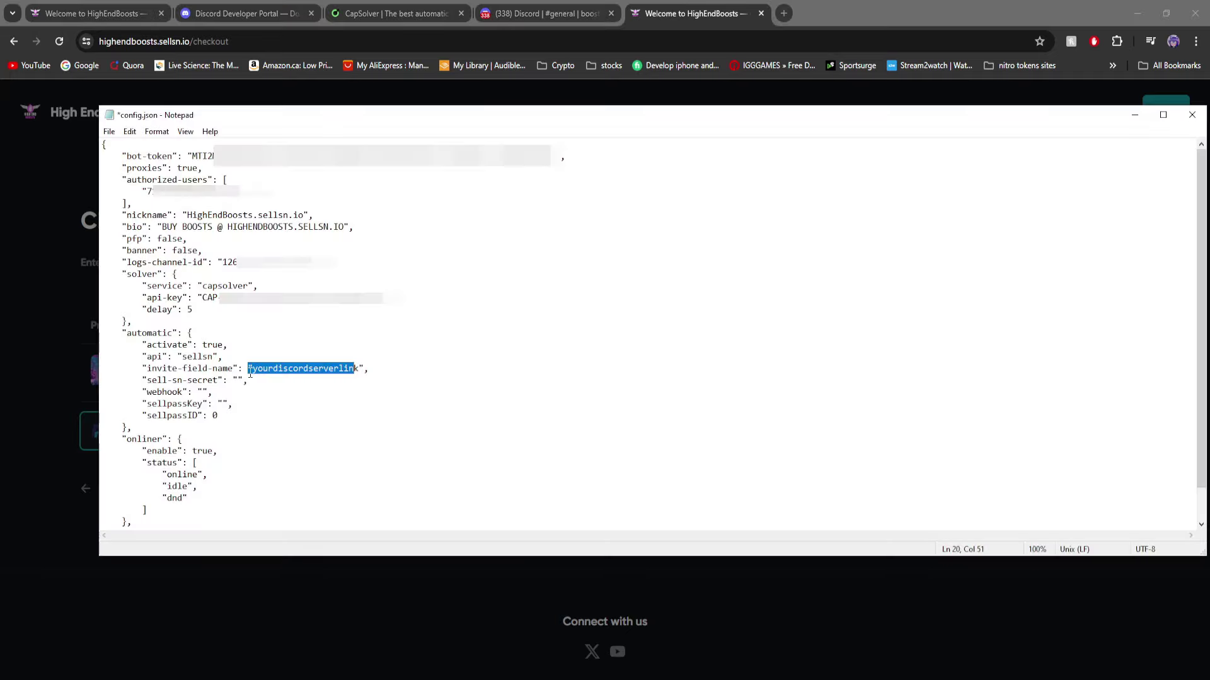
pyautogui.moveTo(252, 368); pyautogui.dragTo(359, 368)
pyautogui.click(1135, 114)
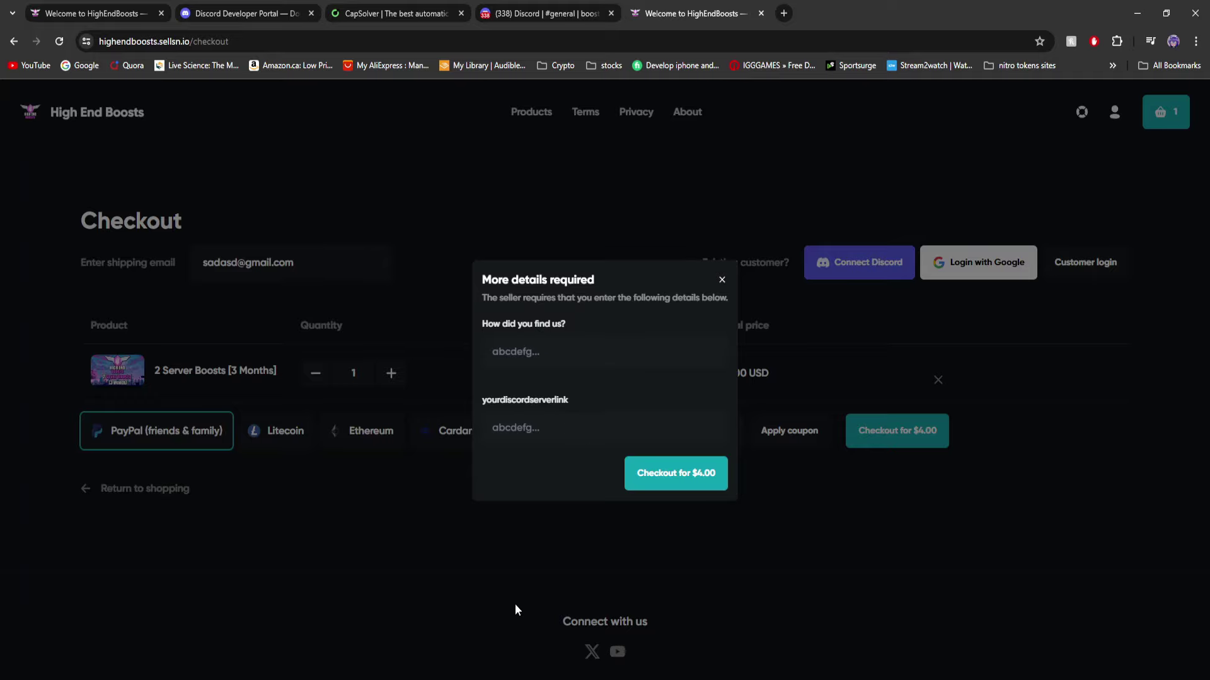
# - Copy the webhook secret from the SellSN '2 Server Boosts [3 Months]' product's delivery settings for sell-sn-secret
pyautogui.moveTo(516, 679)
pyautogui.click(528, 656)
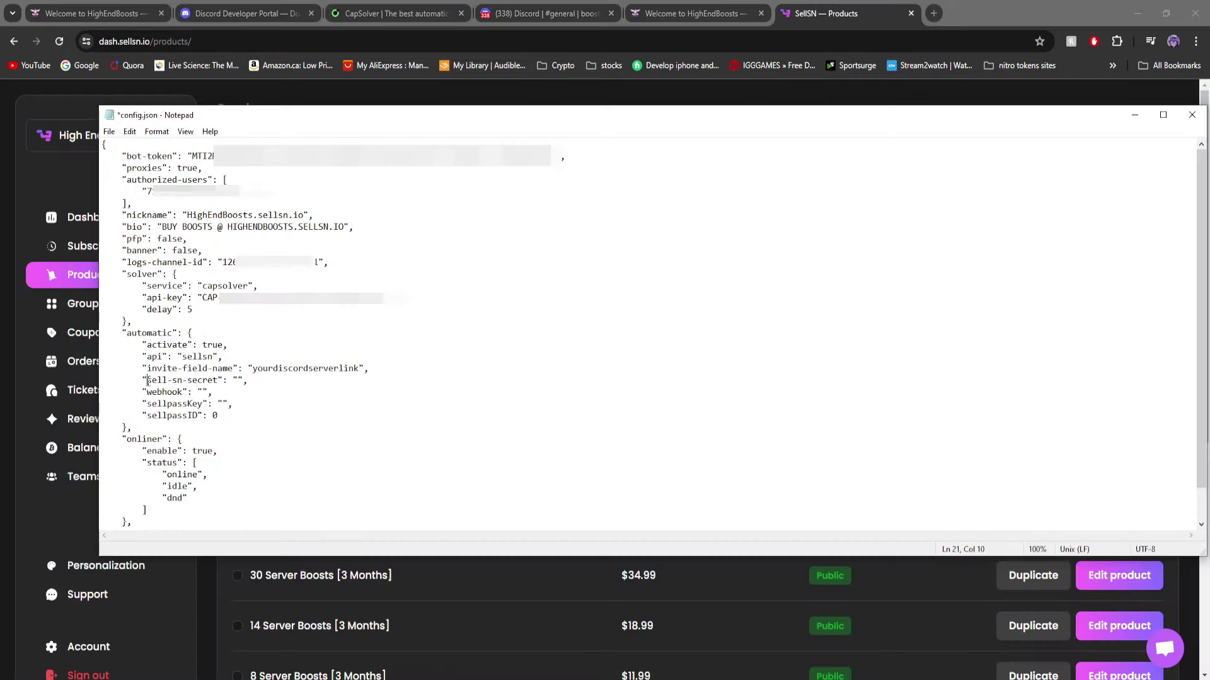
pyautogui.moveTo(147, 381); pyautogui.dragTo(238, 380)
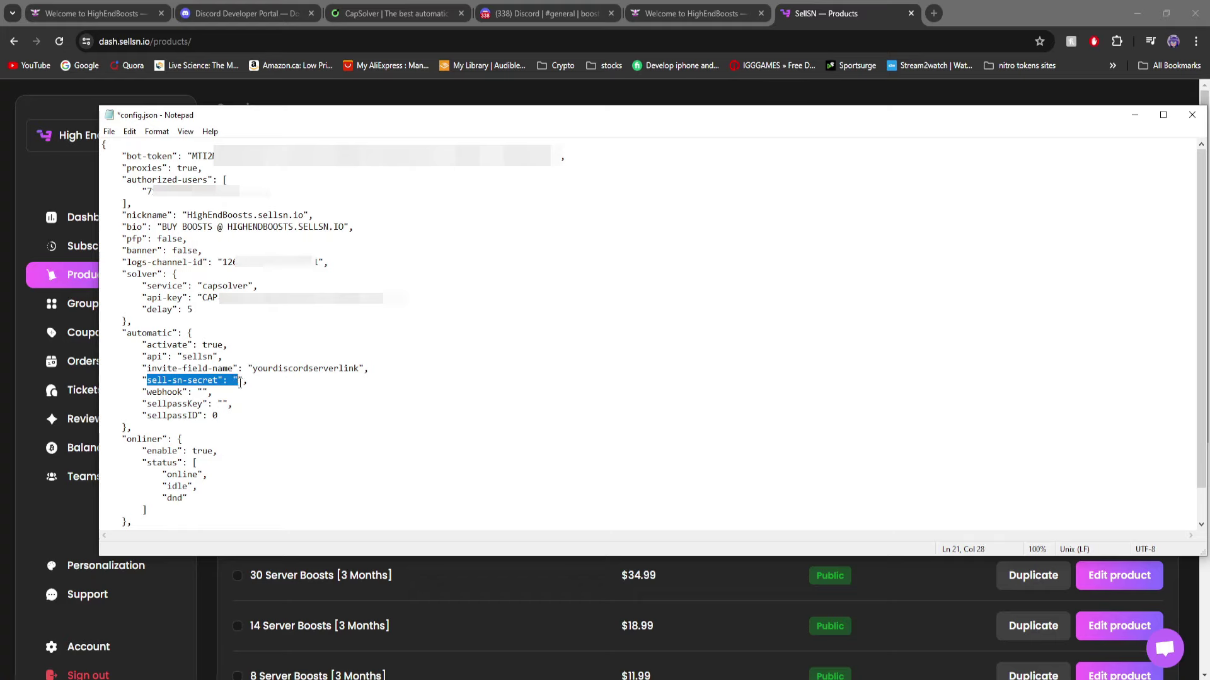
pyautogui.click(1135, 117)
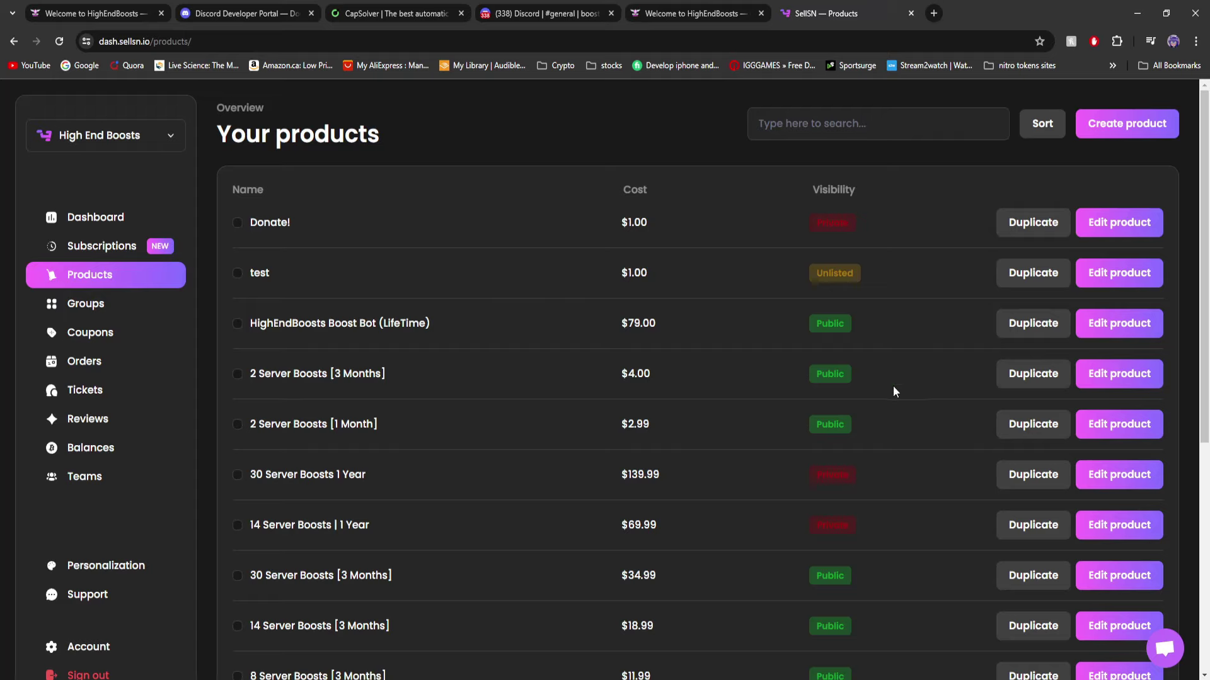
pyautogui.click(1102, 377)
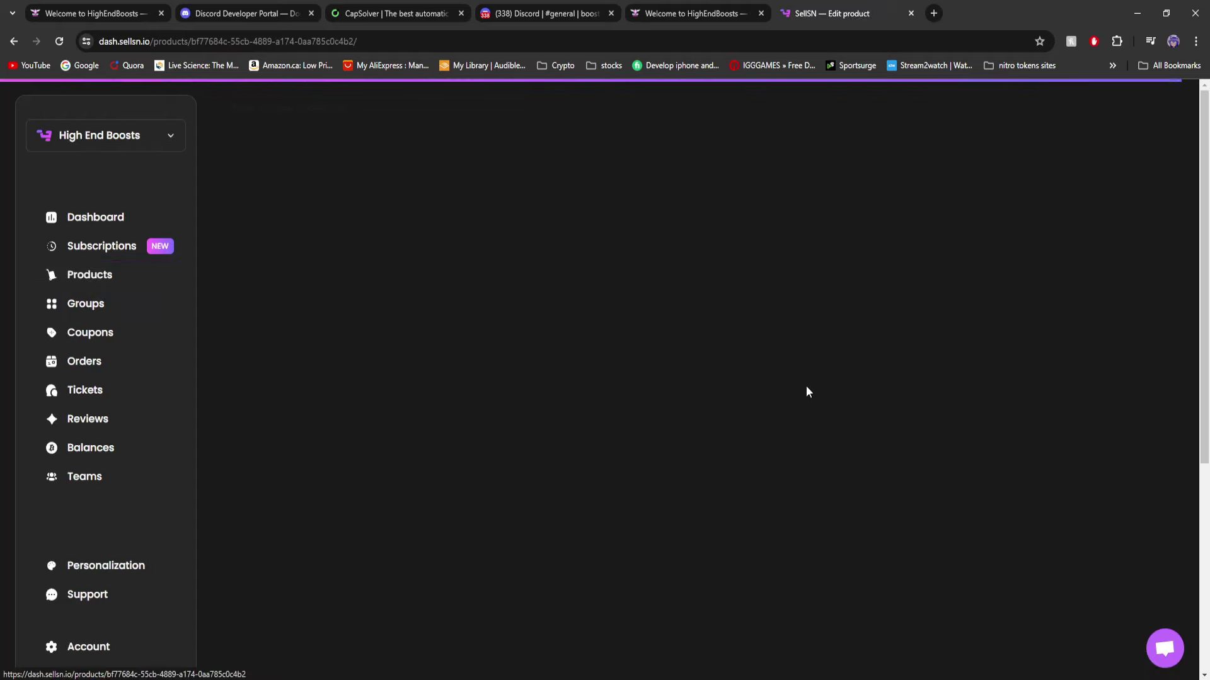
pyautogui.scroll(-5, 773, 383)
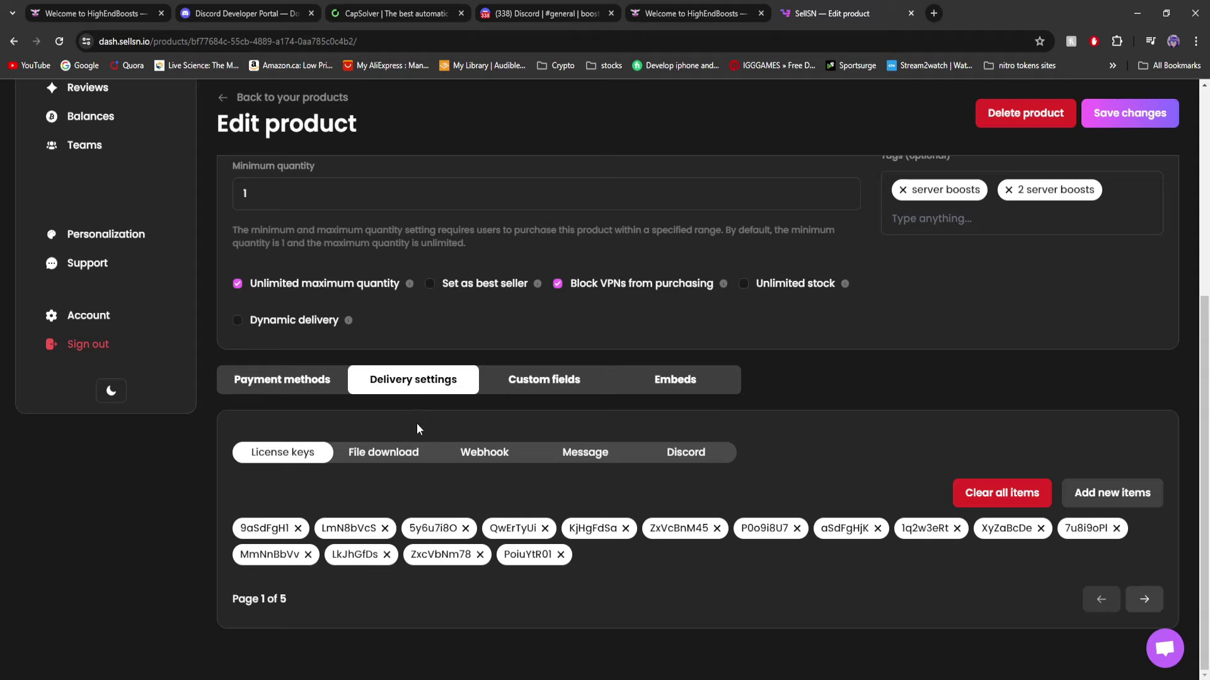
pyautogui.click(504, 454)
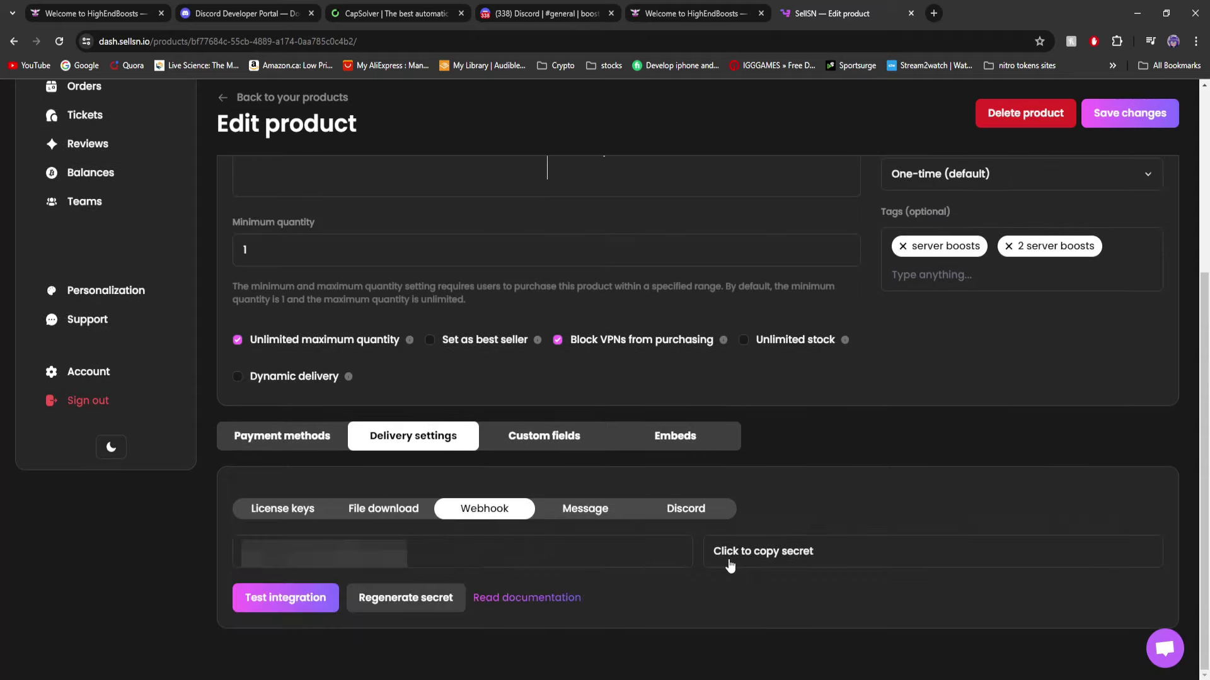
pyautogui.click(770, 562)
pyautogui.hotkey('alt', 'Tab')
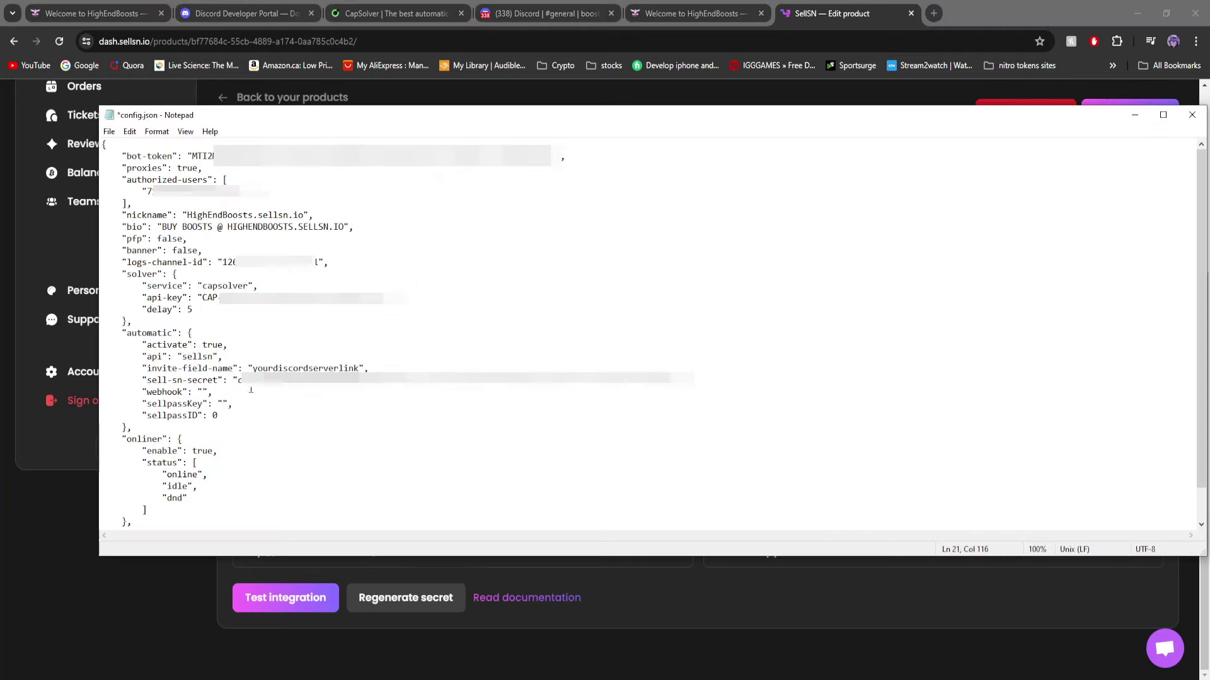
# - Create a Spidey Bot webhook for Discord's #general channel and copy its URL
pyautogui.click(579, 15)
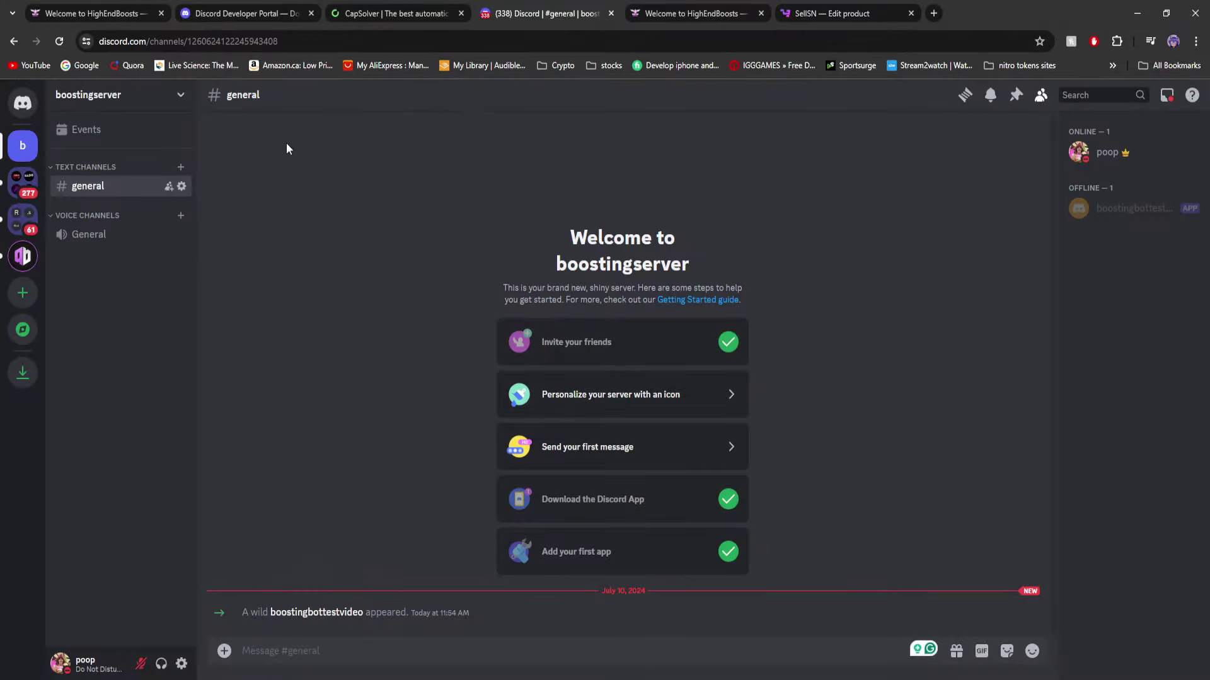
pyautogui.click(182, 187)
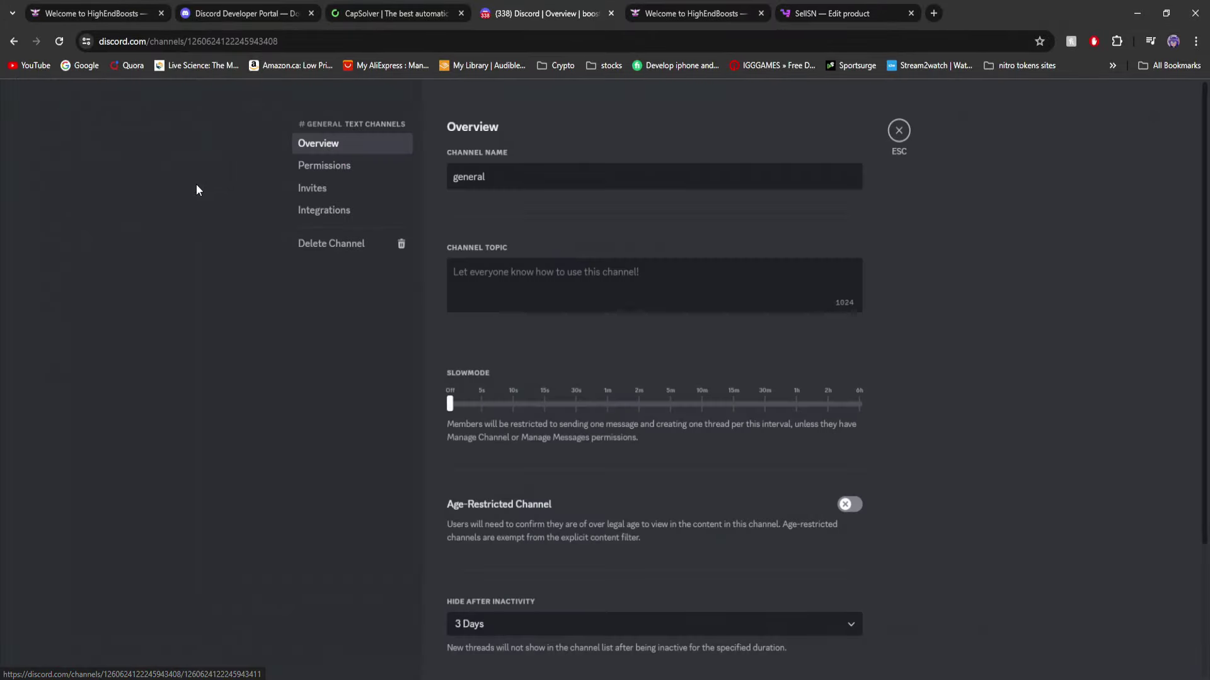
pyautogui.click(323, 208)
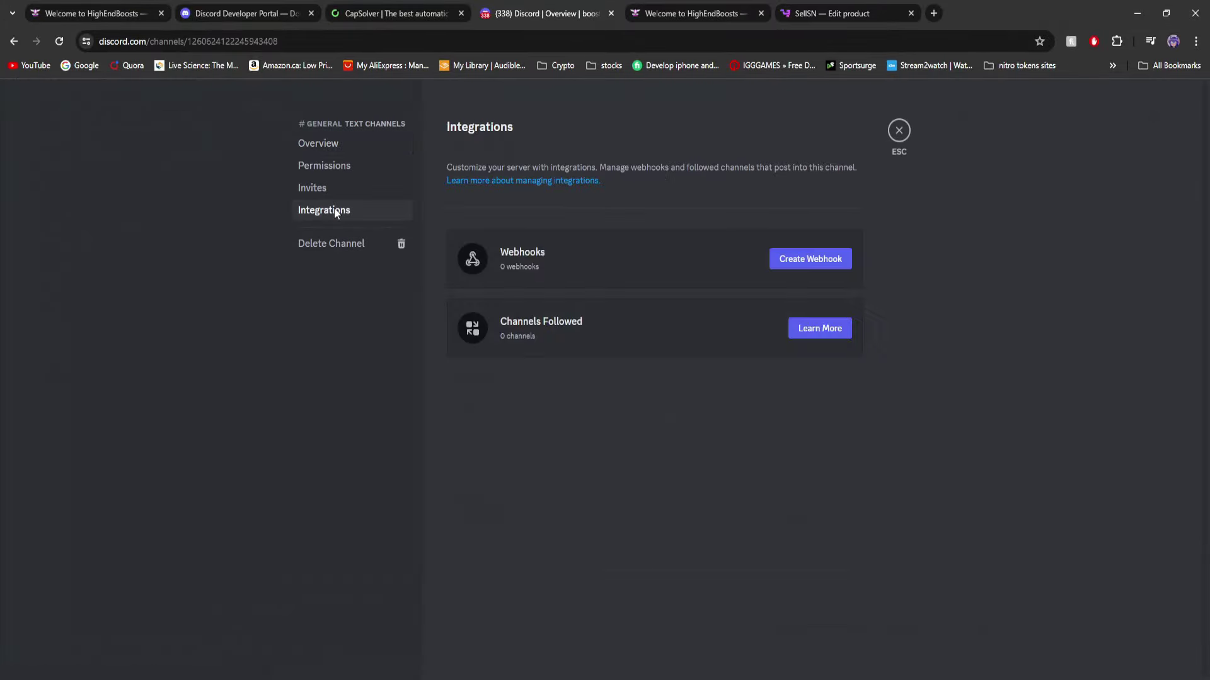
pyautogui.click(824, 264)
pyautogui.click(655, 360)
pyautogui.click(556, 319)
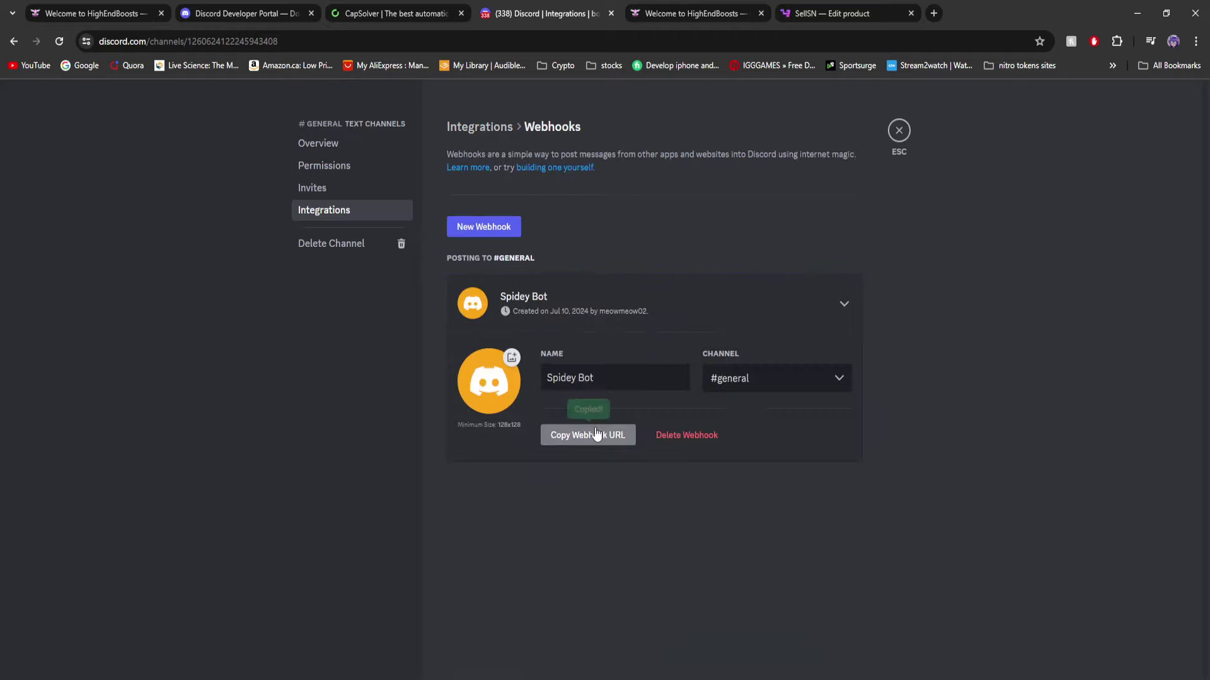
pyautogui.click(567, 434)
# - Paste the webhook URL into the empty "webhook" value in config.json
pyautogui.click(552, 672)
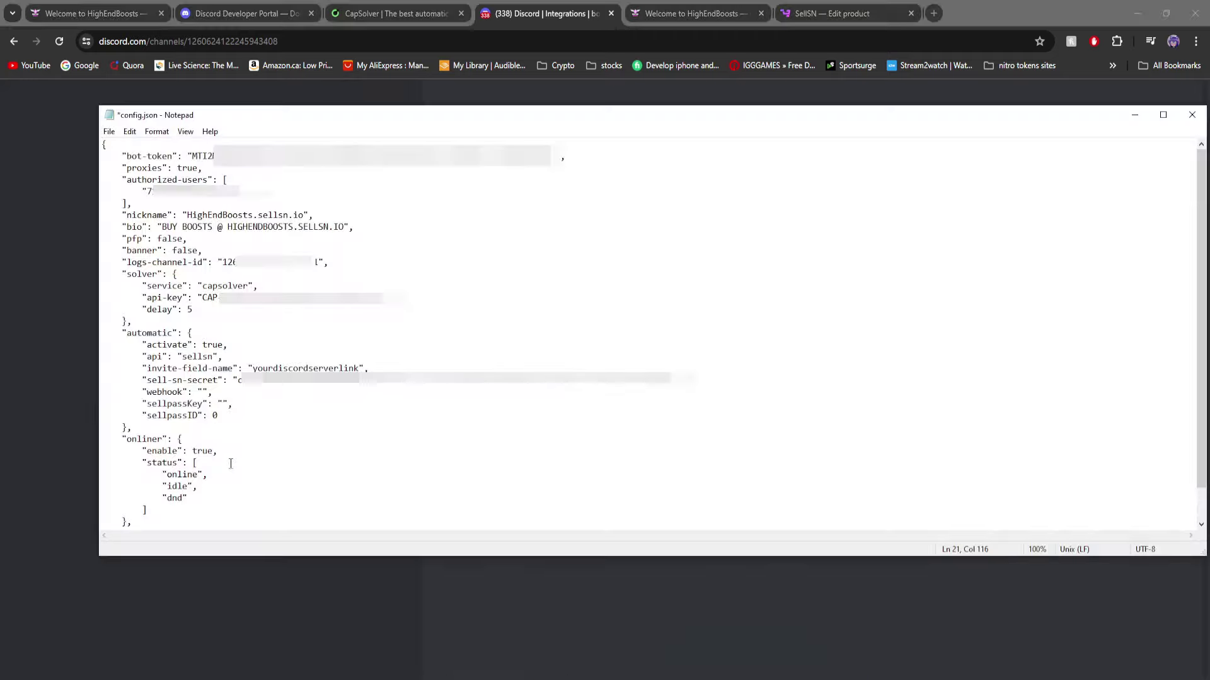
pyautogui.click(203, 391)
pyautogui.hotkey('ctrl', 'v')
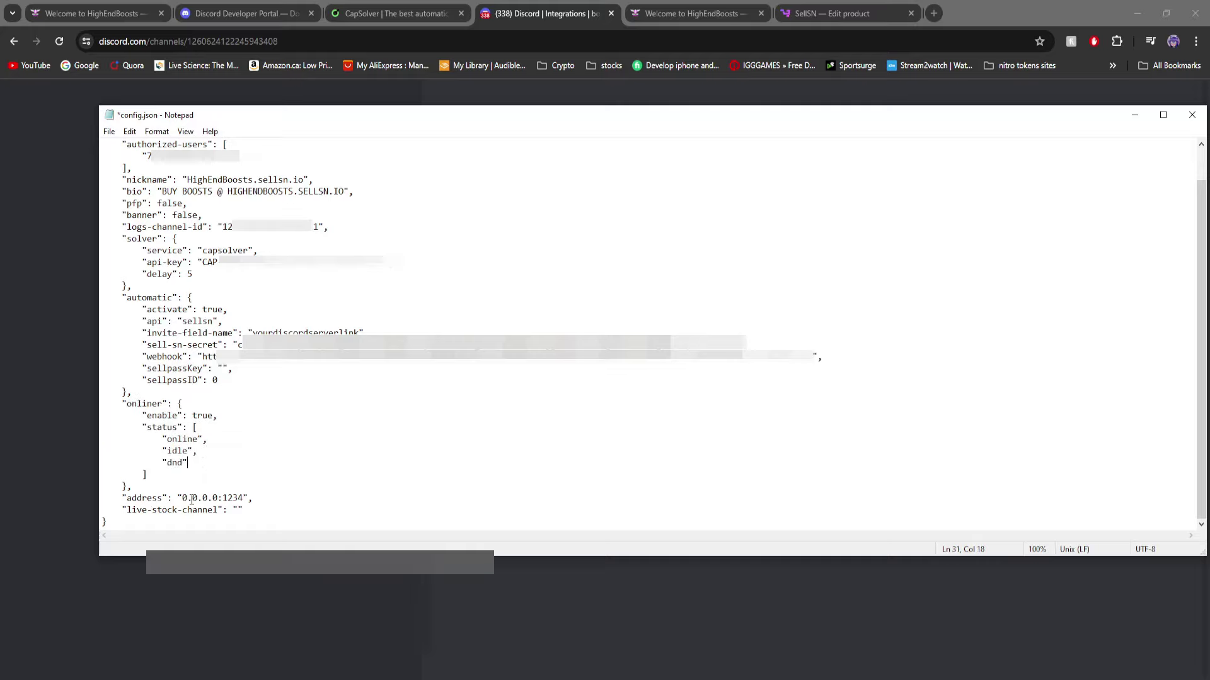
# - Replace the 0.0.0.0 host in "address" with the IP copied from SellSN, port 1234
pyautogui.click(819, 18)
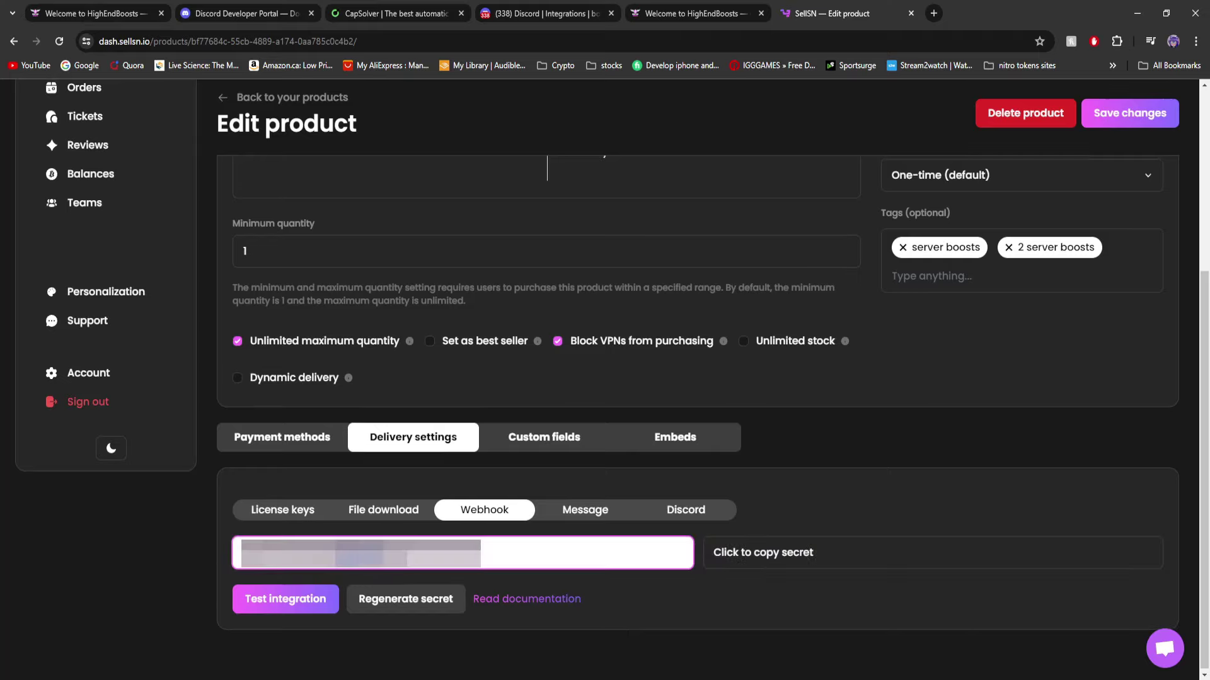
pyautogui.rightClick(353, 551)
pyautogui.click(391, 289)
pyautogui.hotkey('alt', 'Tab')
pyautogui.moveTo(214, 497); pyautogui.dragTo(219, 498)
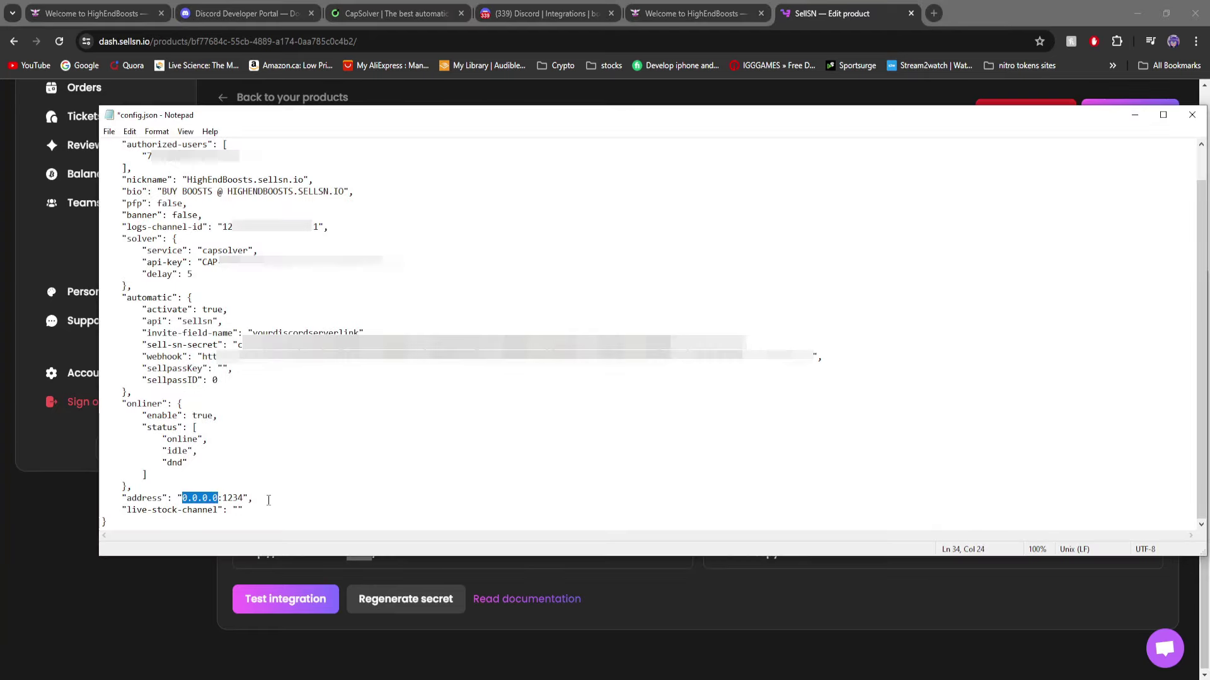
pyautogui.write('1234')
# - Save config.json and close Notepad, returning to the bot's input folder
pyautogui.click(104, 111)
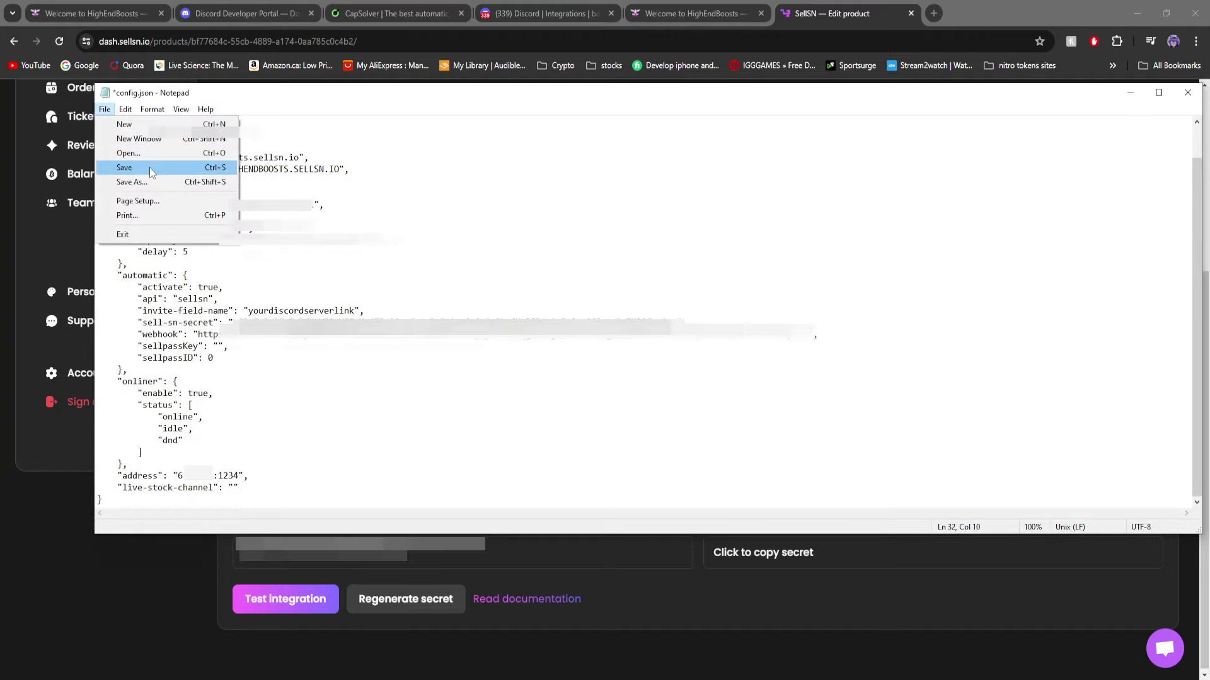
pyautogui.click(149, 167)
pyautogui.click(1188, 93)
pyautogui.hotkey('alt', 'Tab')
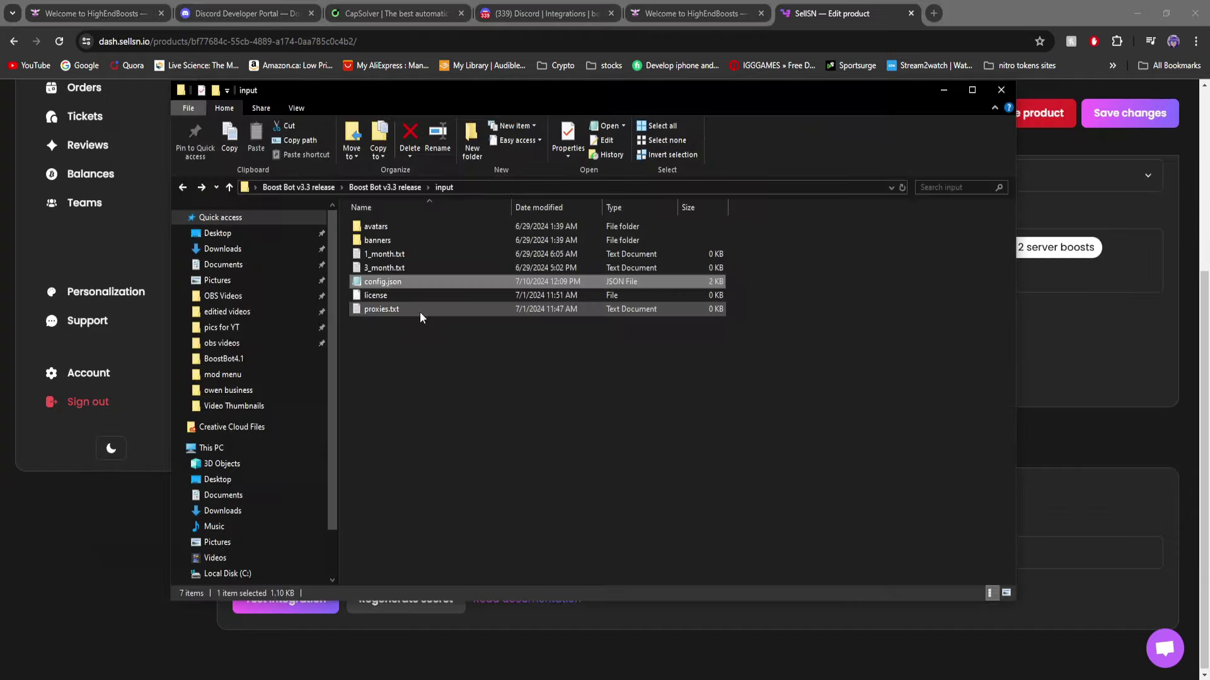
# - Check that proxies.txt is empty, then launch BoostBot.exe from the Boost Bot v3.3 release folder
pyautogui.doubleClick(419, 312)
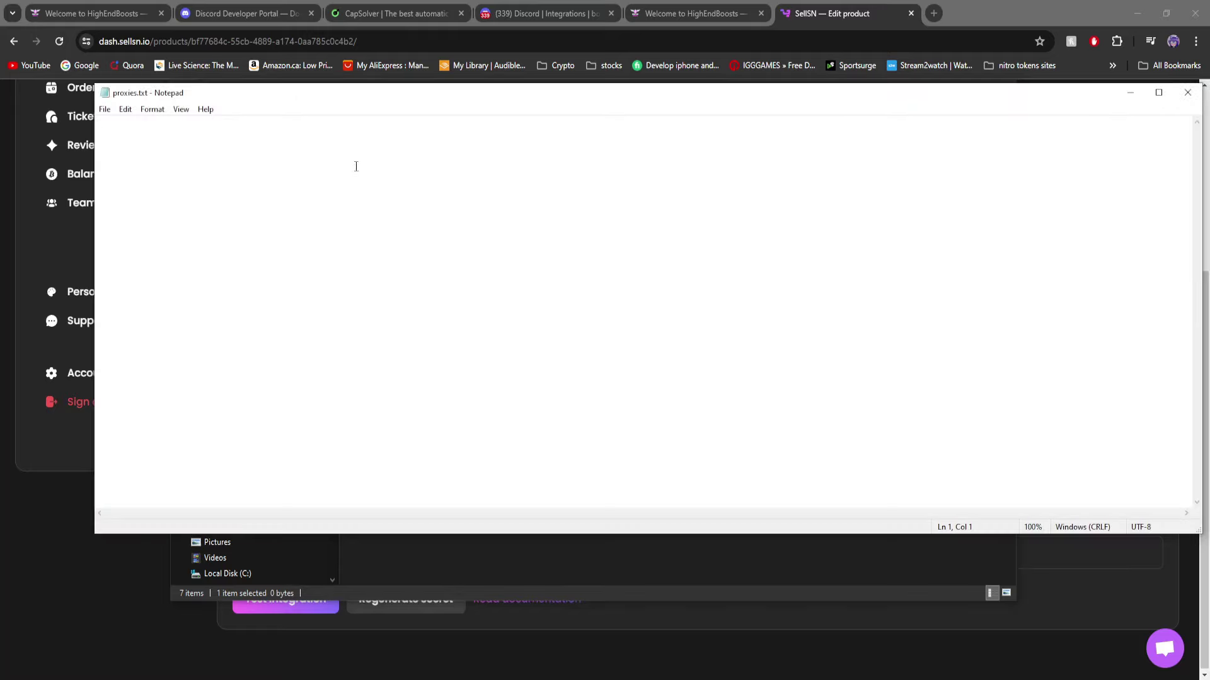
pyautogui.click(1187, 93)
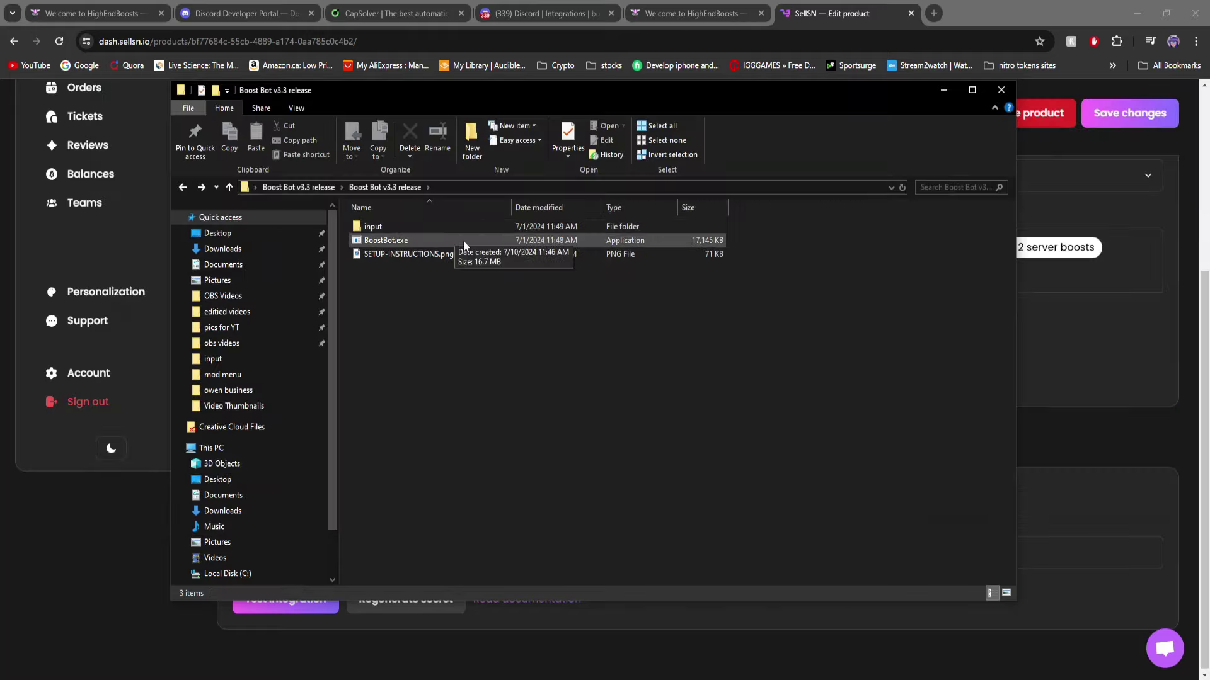
pyautogui.doubleClick(385, 240)
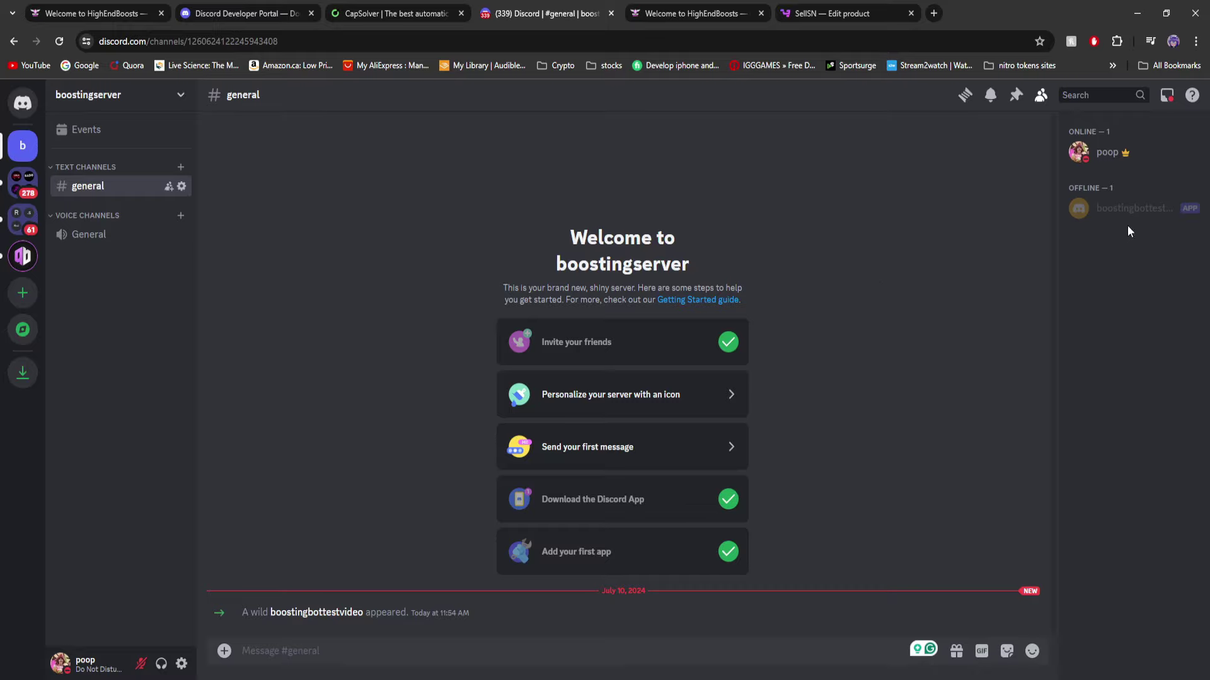
# - View the bot's member profile card in the Discord server, then close it
pyautogui.click(1131, 218)
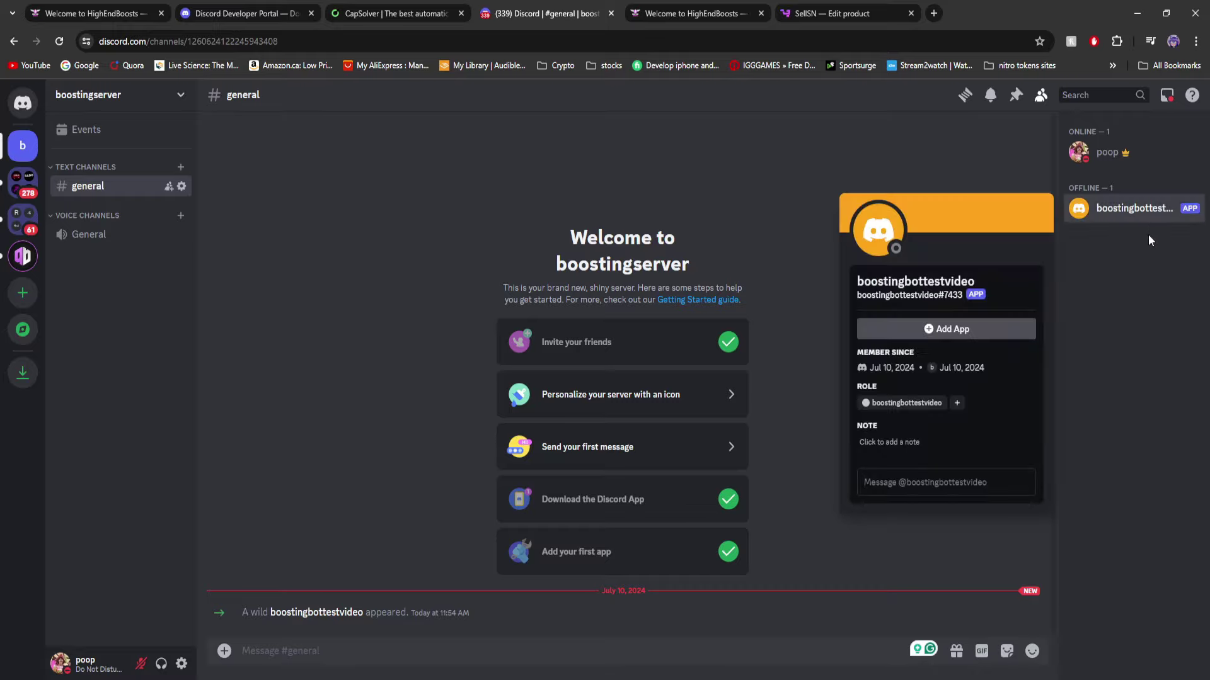
pyautogui.click(1155, 279)
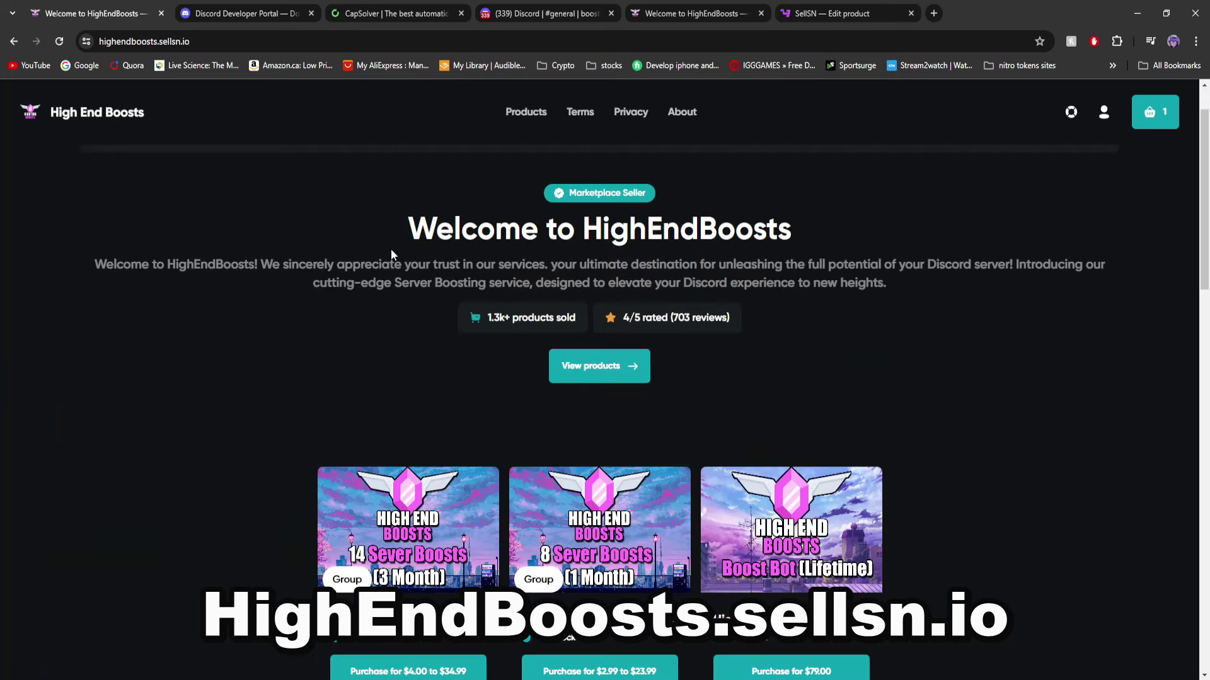
pyautogui.scroll(-1, 391, 250)
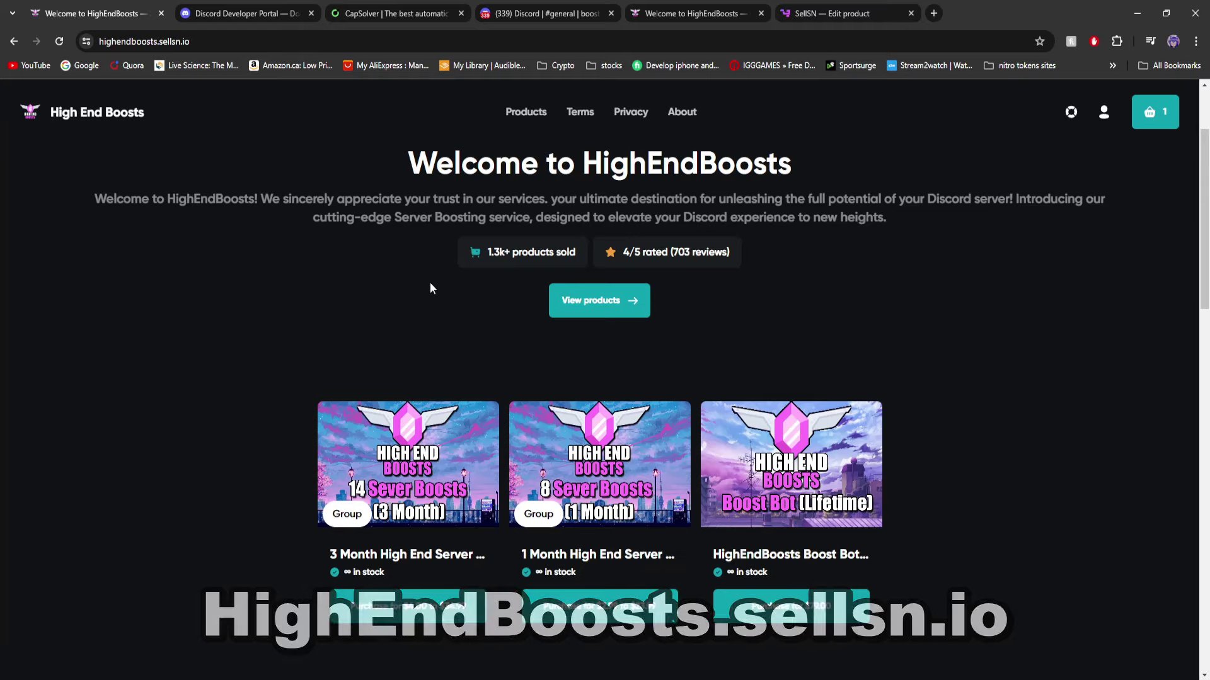